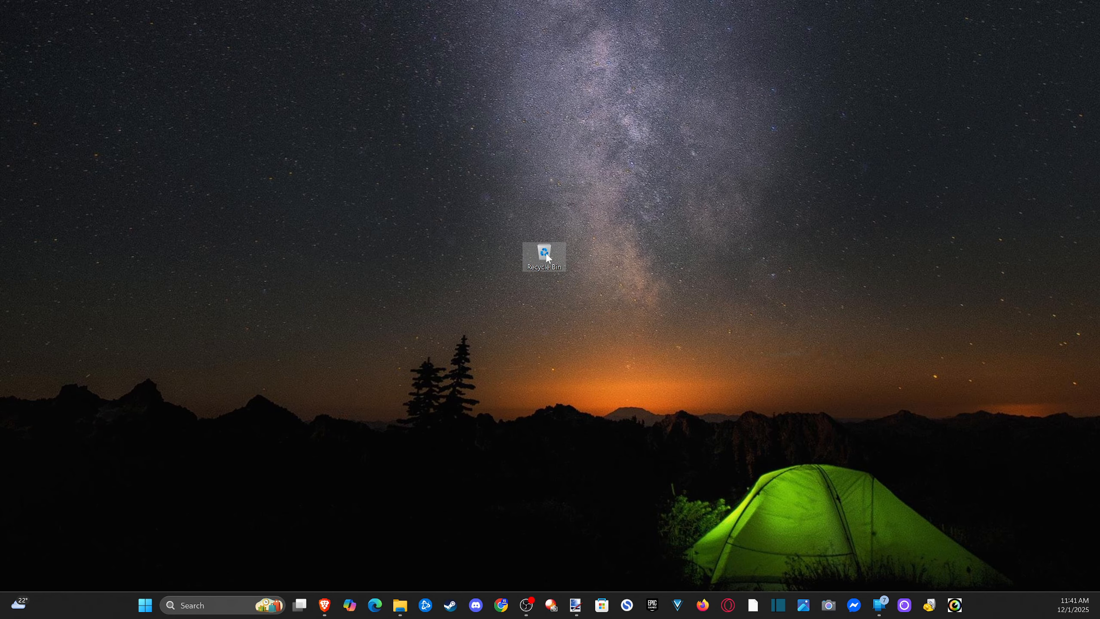
- Check the Recycle Bin for deleted files, close it, and move its icon to the upper-left corner of the desktop
double_click(547, 256)
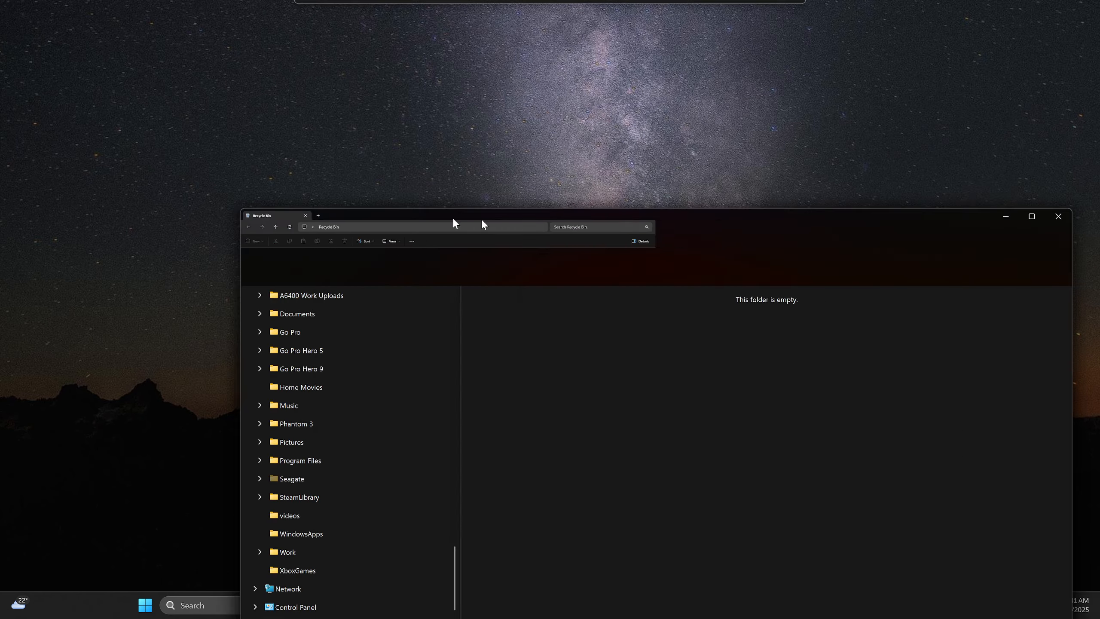
left_click_drag(476, 219, 361, 76)
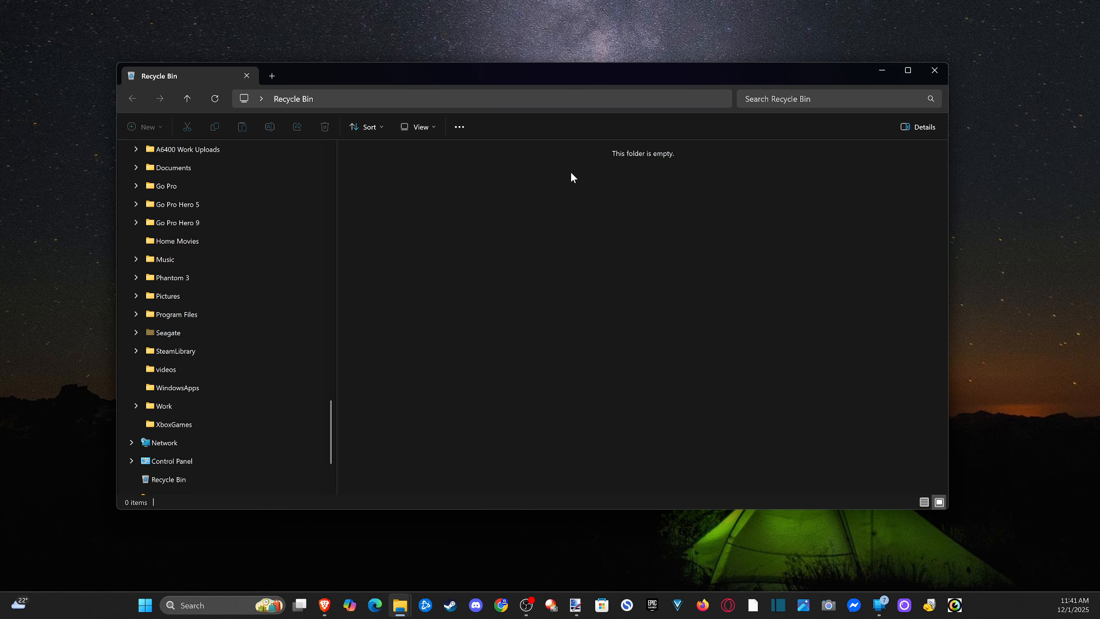
left_click(934, 71)
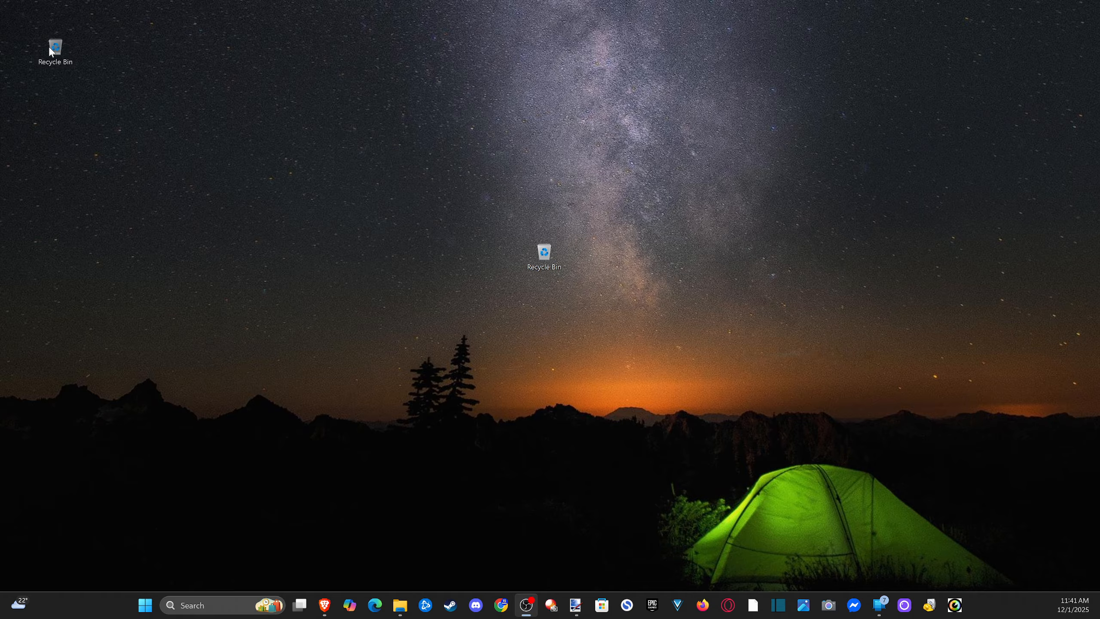
left_click_drag(50, 47, 29, 33)
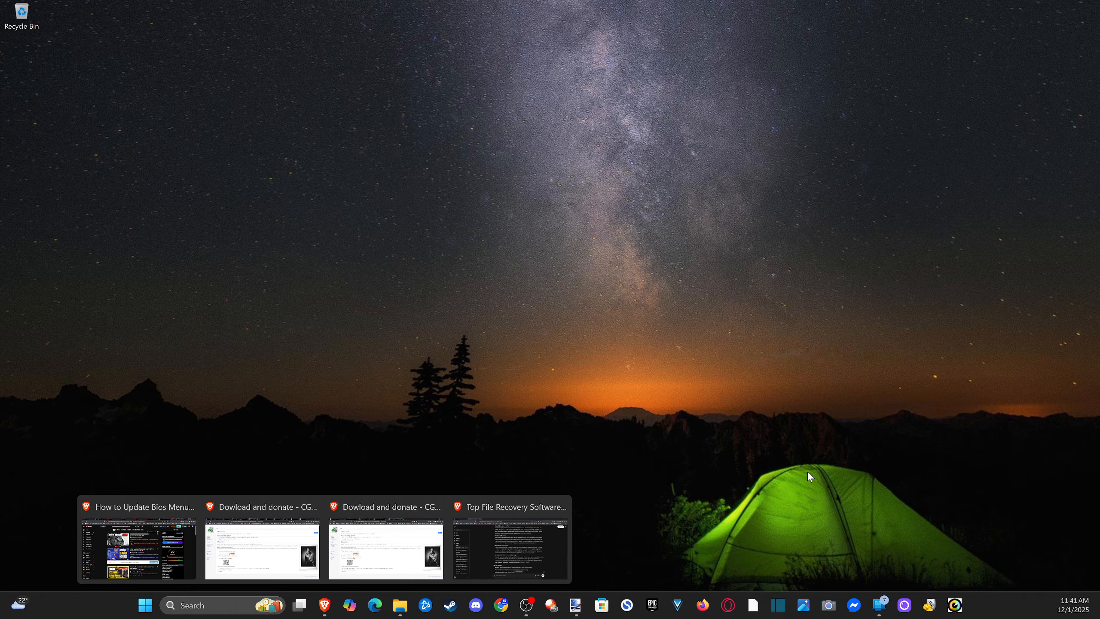
- Launch the Recuva wizard and choose Video as the type of files to recover
left_click(929, 605)
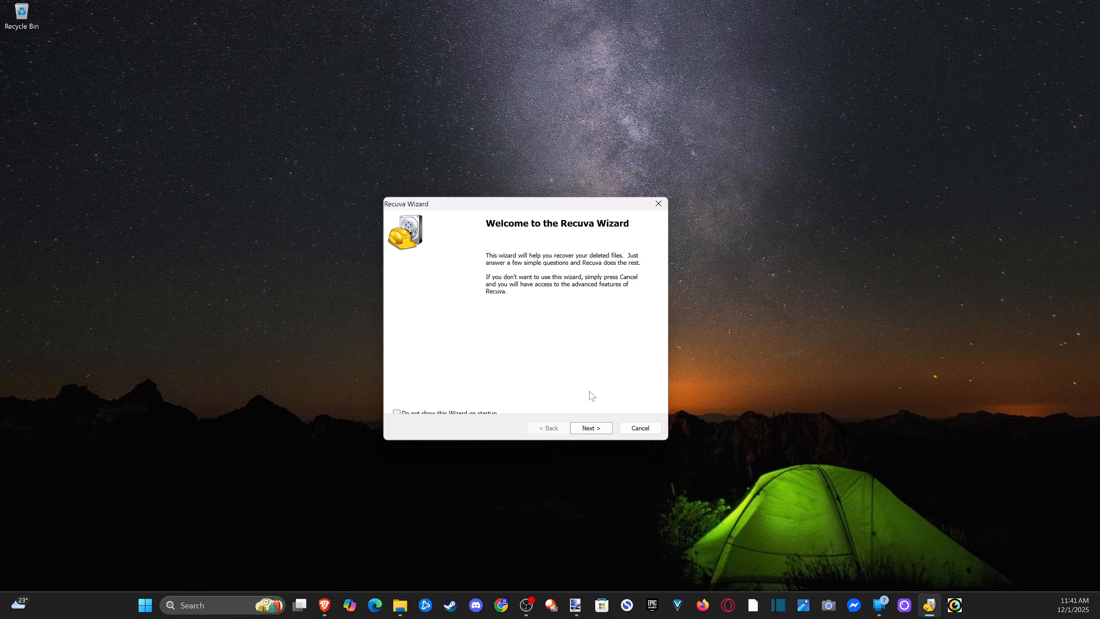
left_click(592, 428)
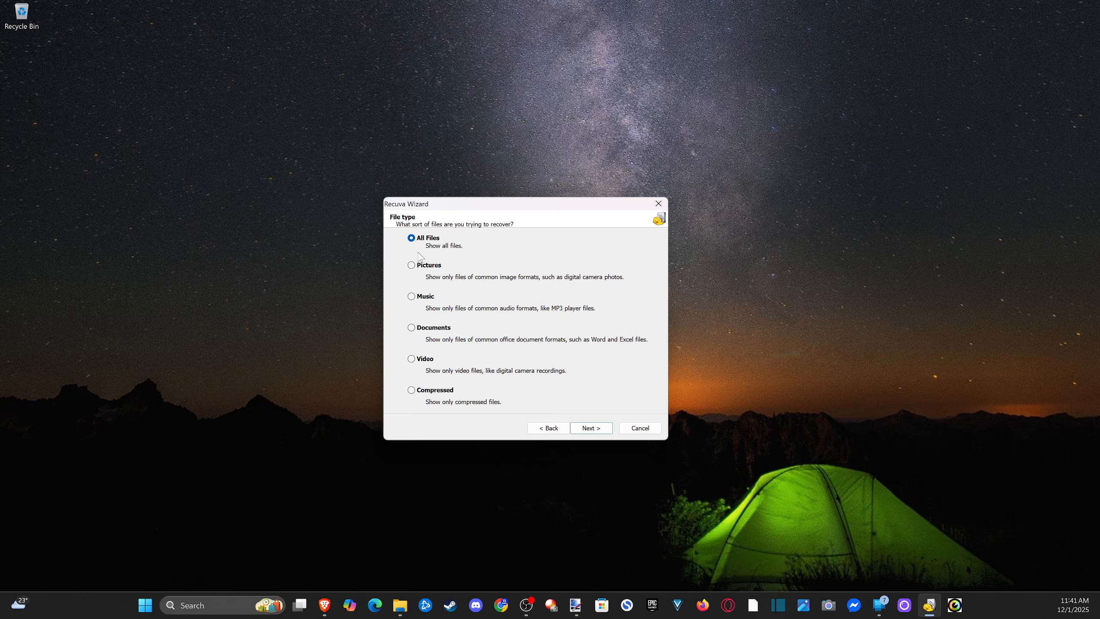
left_click(428, 273)
left_click(418, 359)
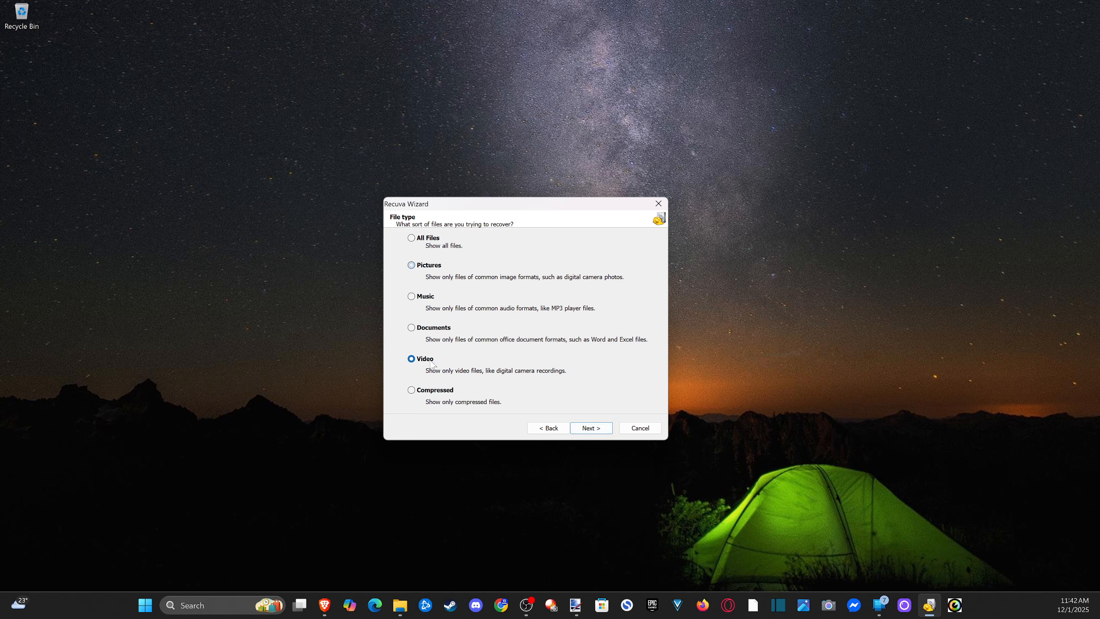
left_click(590, 430)
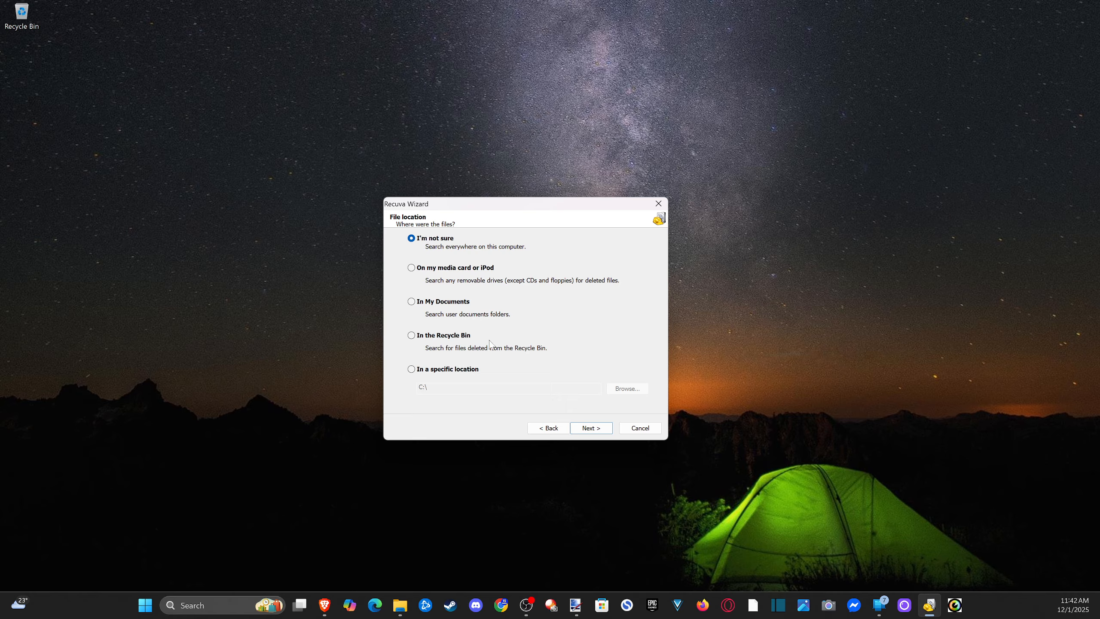
- Set the search to the specific location New Volume (H:) and start the scan without Deep Scan
left_click(431, 369)
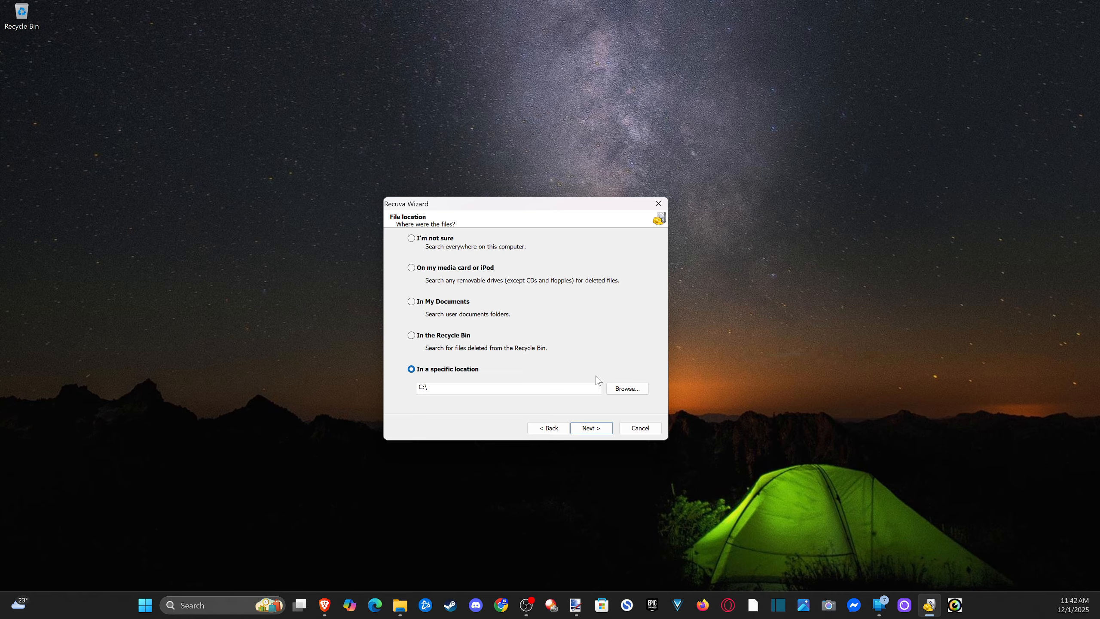
left_click(622, 389)
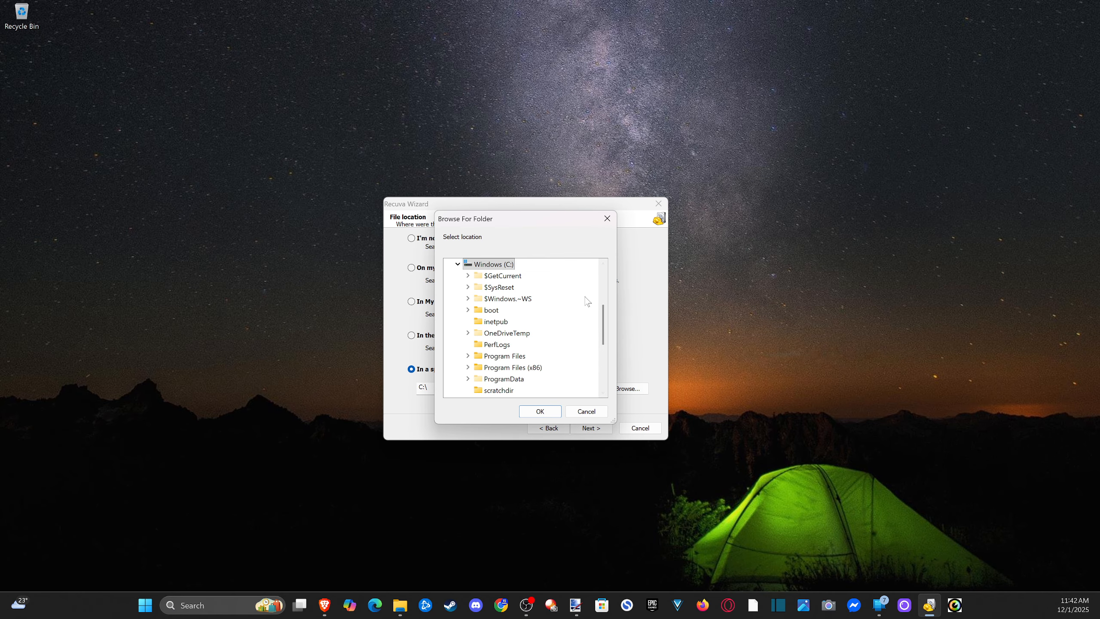
left_click(458, 264)
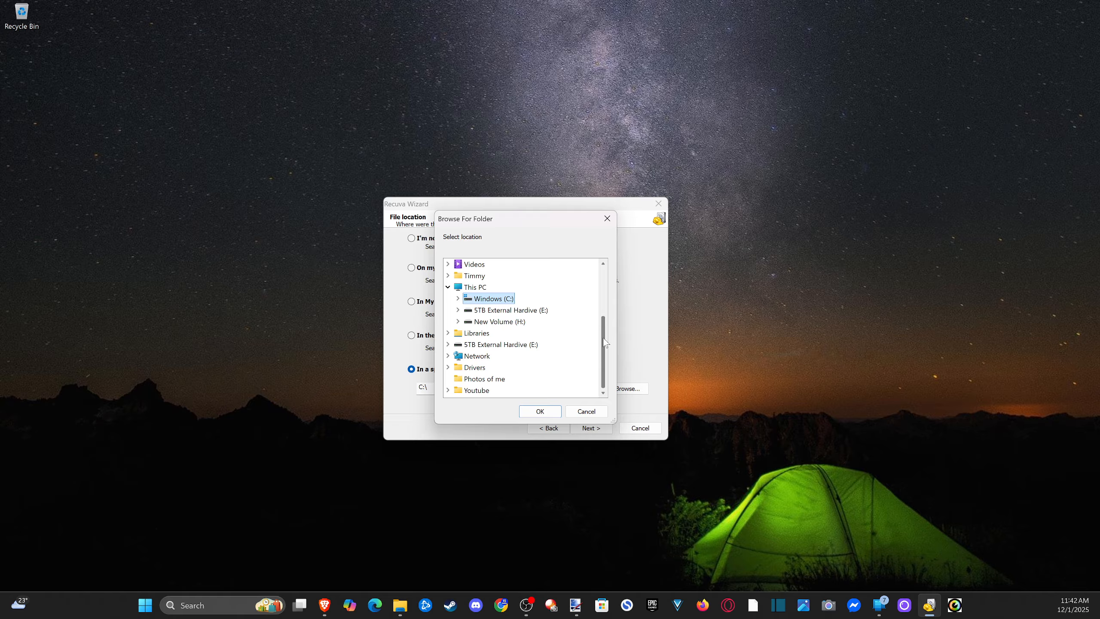
scroll(603, 343, "up", 2)
scroll(602, 349, "down", 2)
mouse_move(601, 332)
left_mouse_down()
mouse_move(601, 309)
mouse_move(601, 332)
left_mouse_up()
left_click_drag(601, 348, 599, 345)
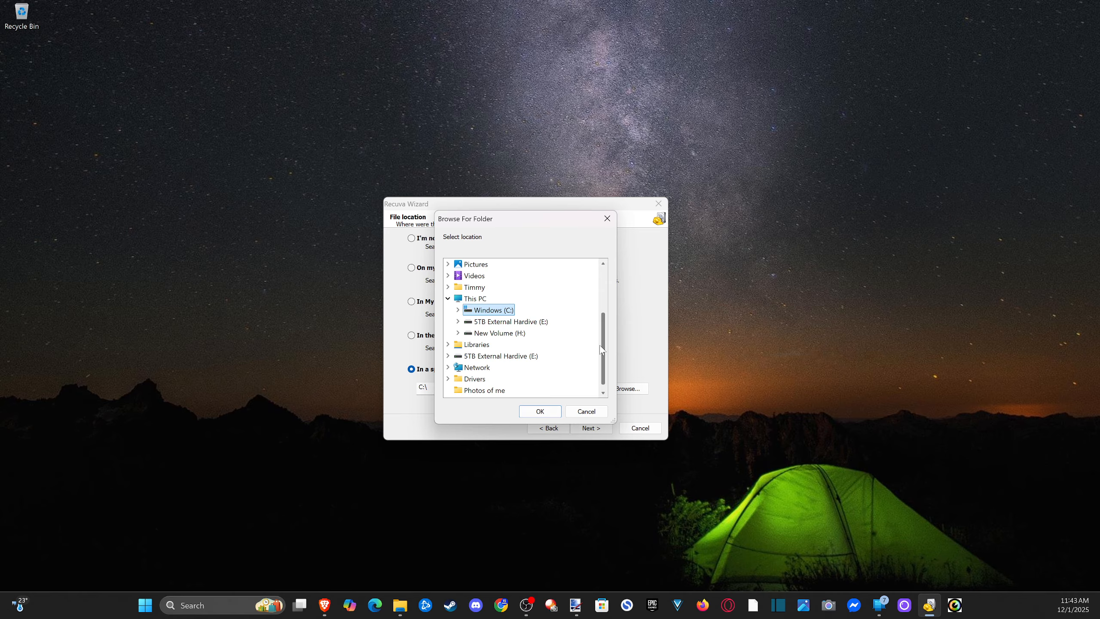
scroll(599, 345, "down", 1)
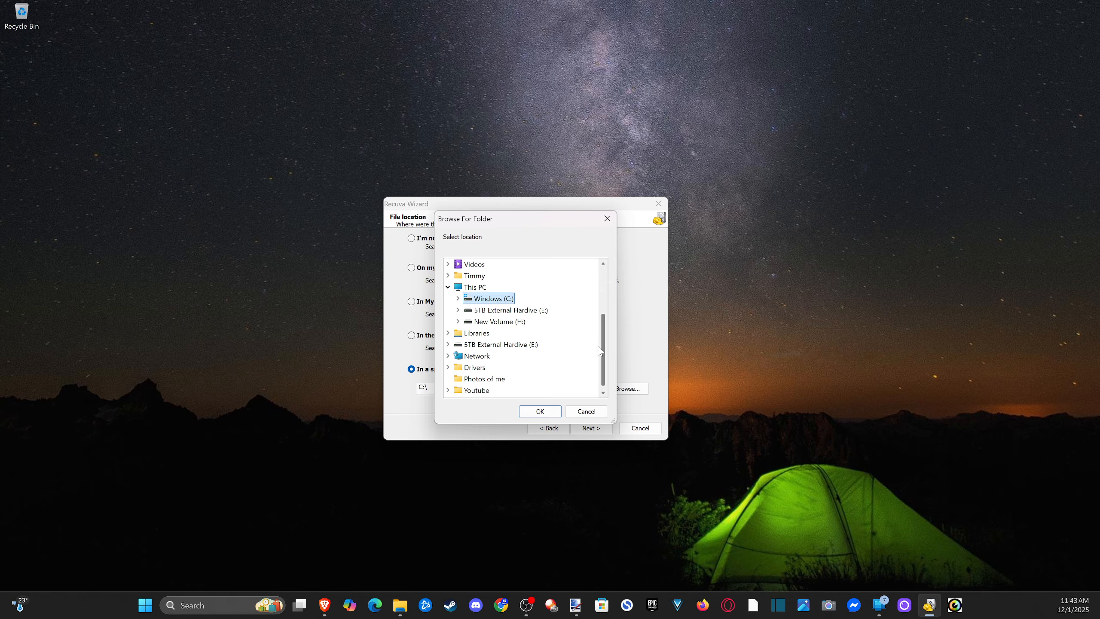
left_click(505, 321)
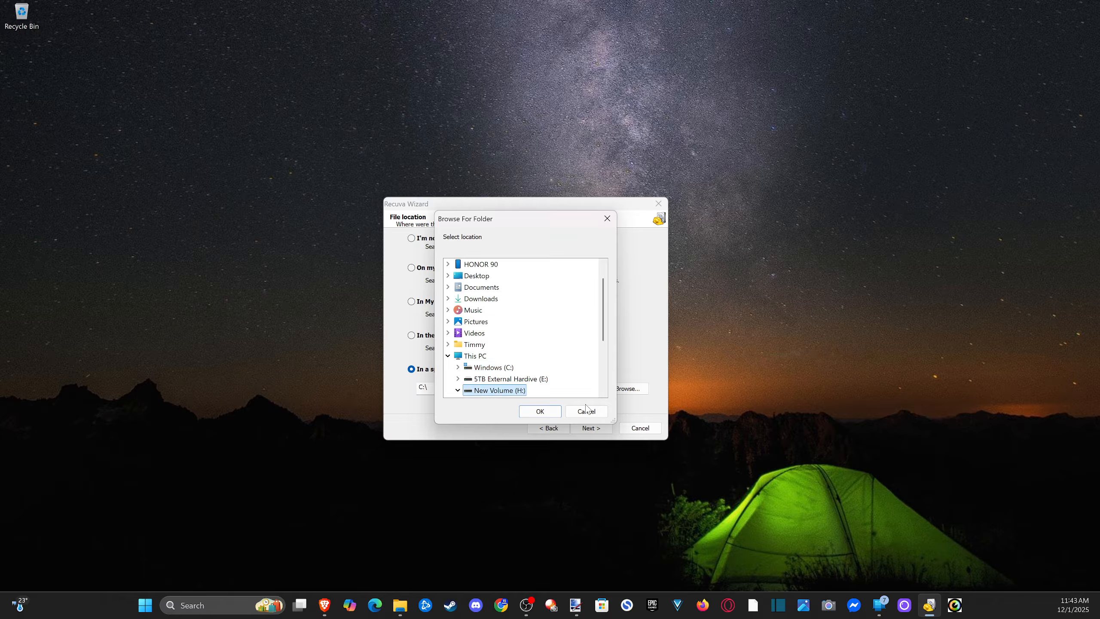
scroll(603, 335, "up", 1)
scroll(603, 340, "down", 1)
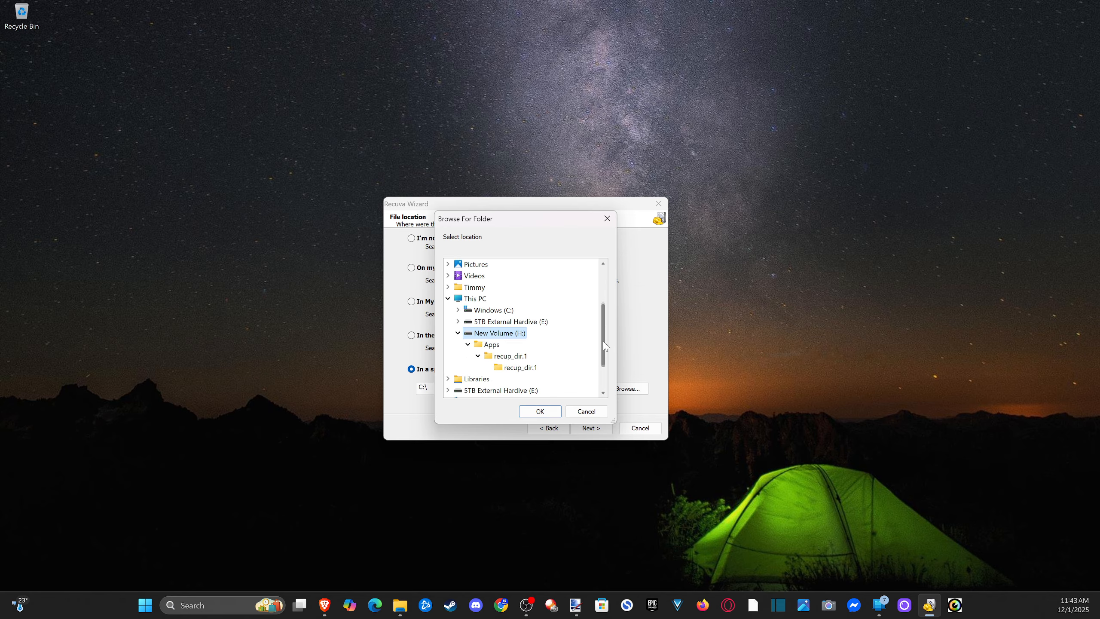
left_click(541, 415)
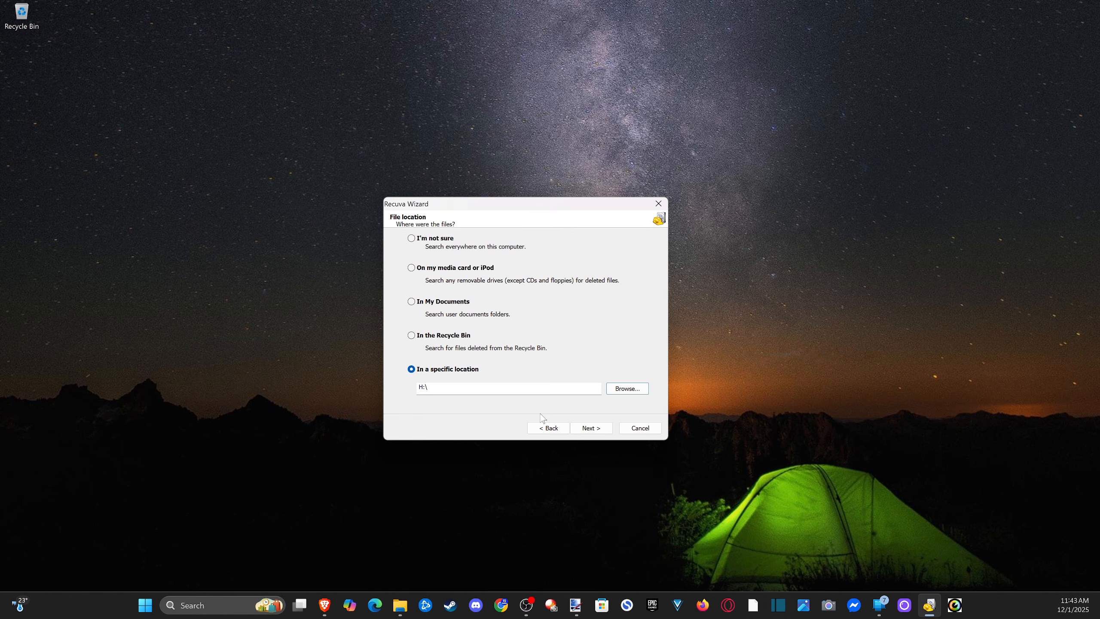
left_click(591, 429)
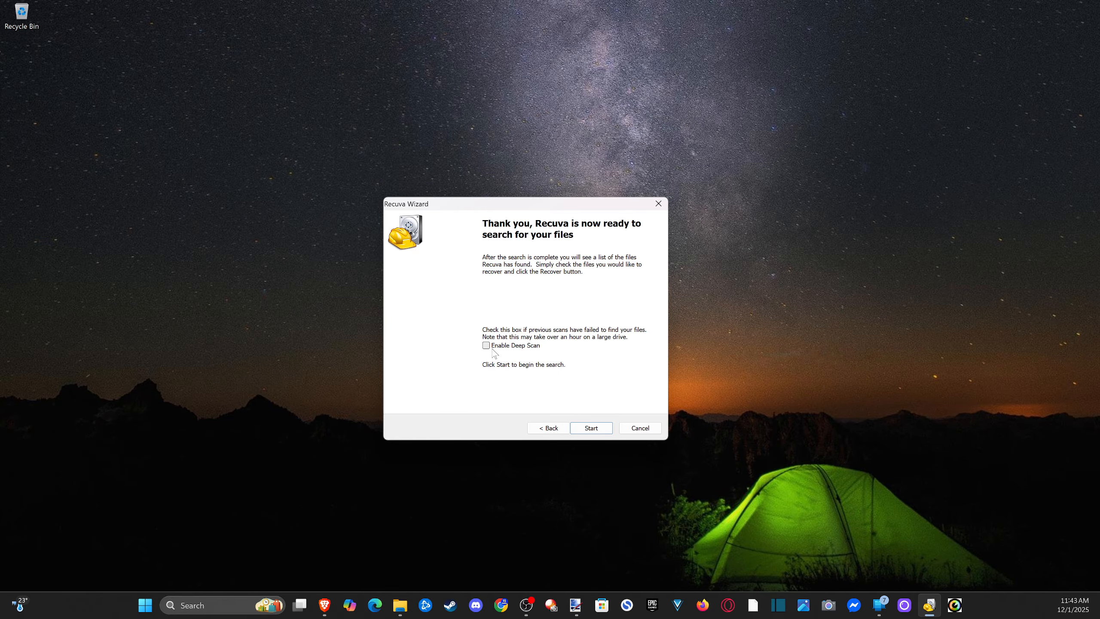
left_click(592, 428)
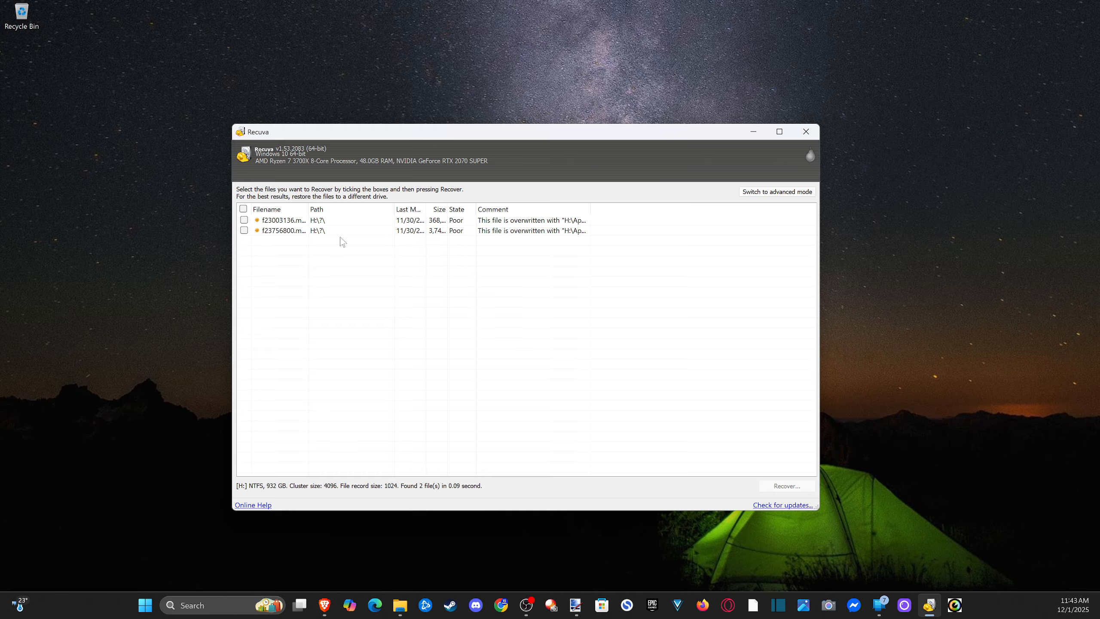
- Mark all found files for recovery and switch to advanced mode
left_click(243, 211)
left_click(244, 212)
left_click(244, 213)
left_click(777, 192)
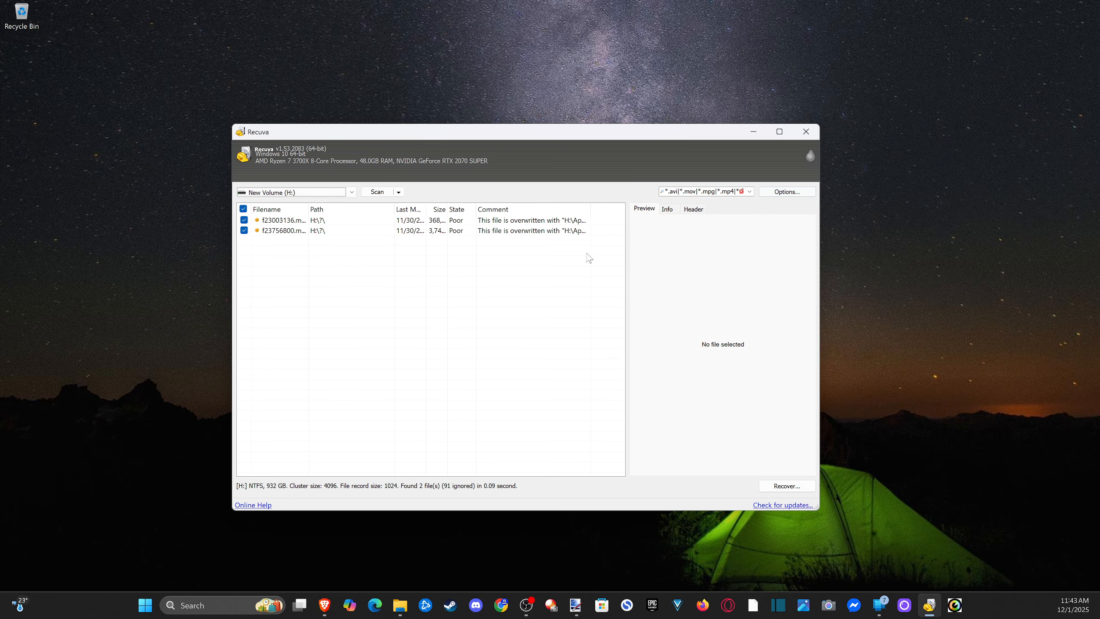
- Rescan New Volume (H:) and mark only the file f23003136 for recovery
left_click(377, 194)
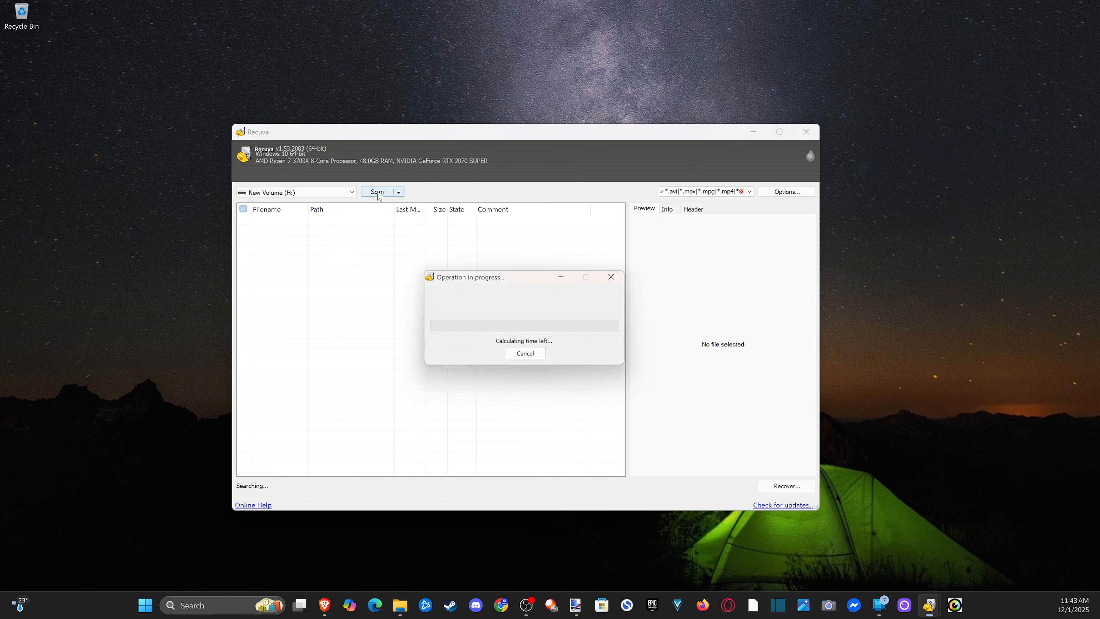
left_click(377, 193)
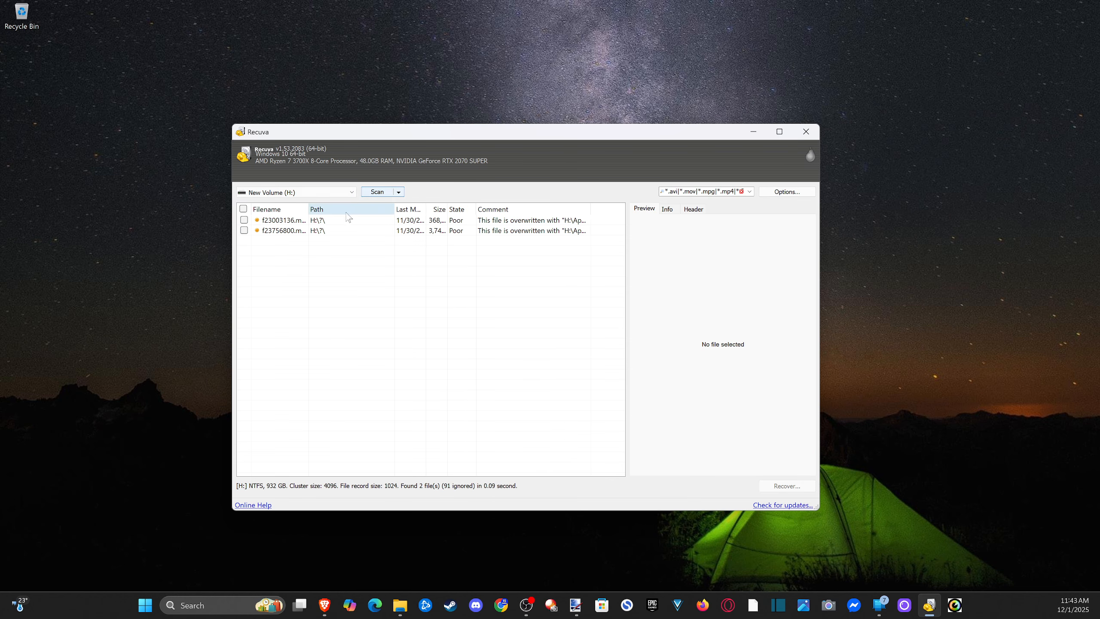
left_click(253, 221)
left_click(243, 220)
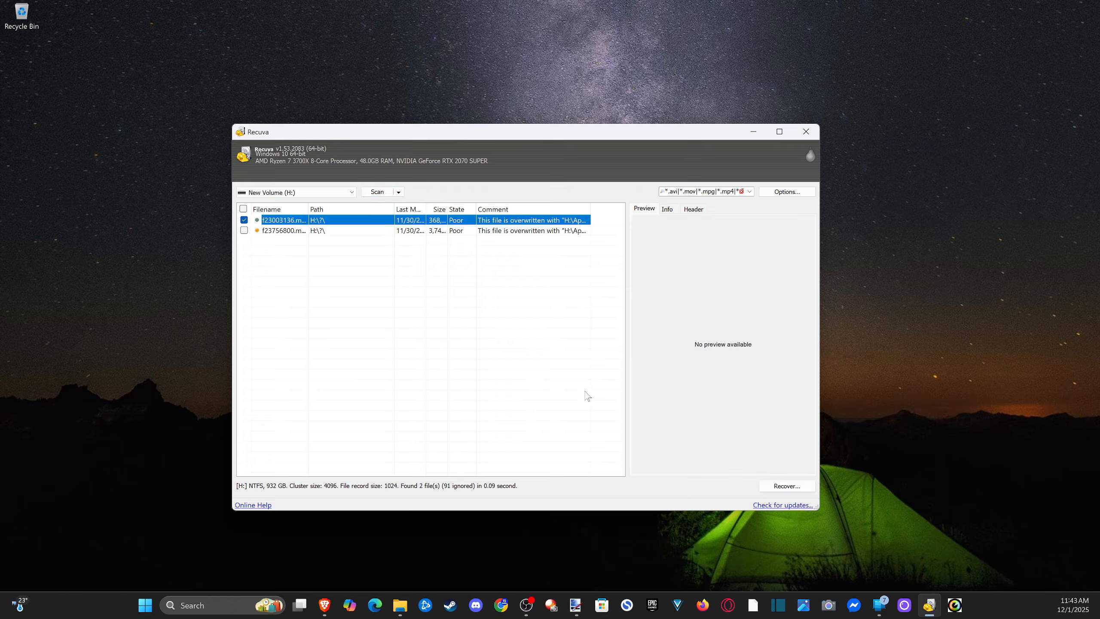
- Recover the marked file to New Volume (H:), accept restoring to the same drive, and dismiss the completion summary
left_click(786, 485)
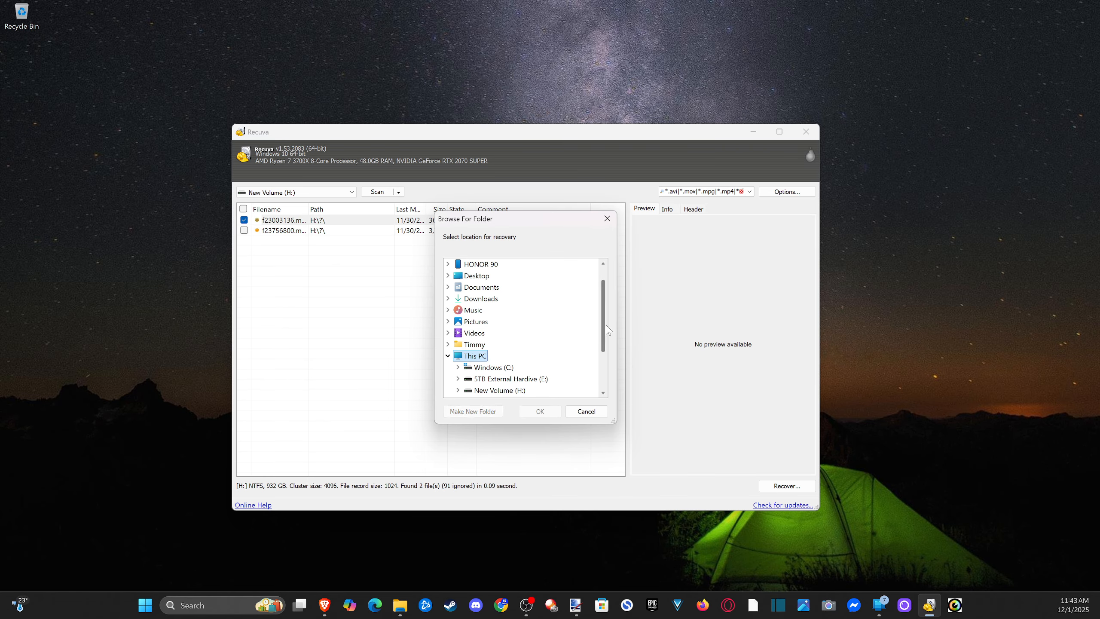
left_click_drag(601, 334, 600, 360)
double_click(498, 320)
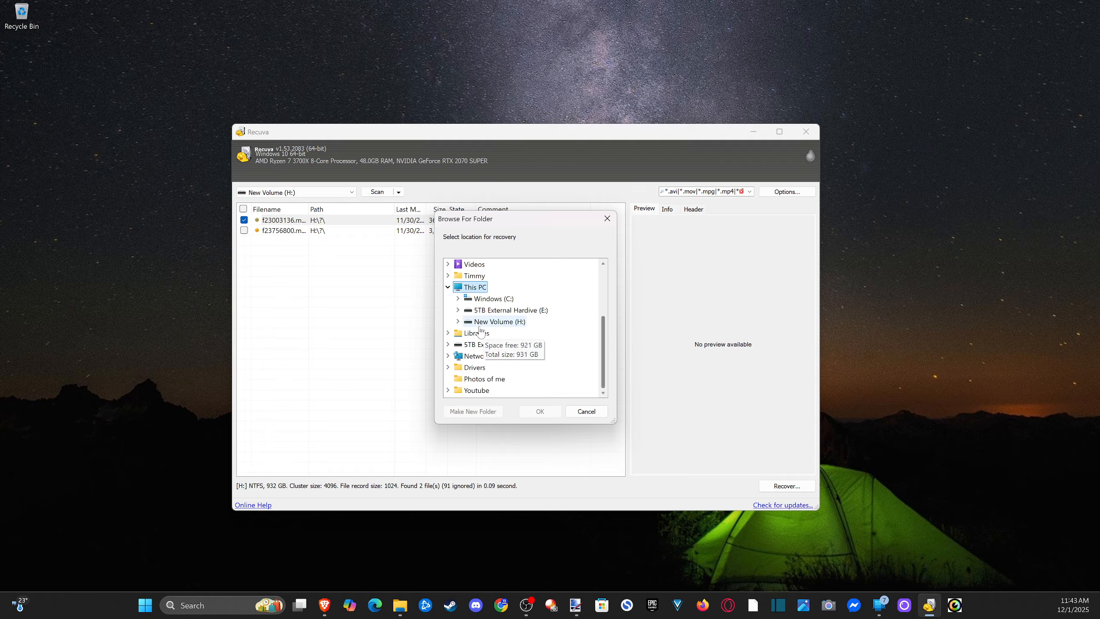
scroll(493, 326, "up", 2)
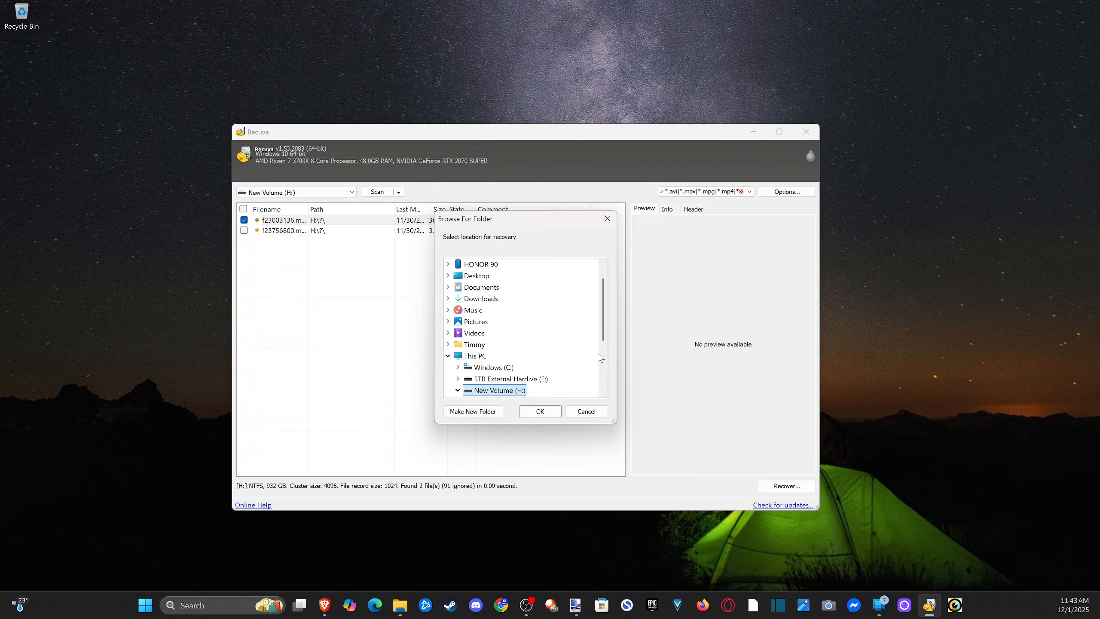
left_click(546, 412)
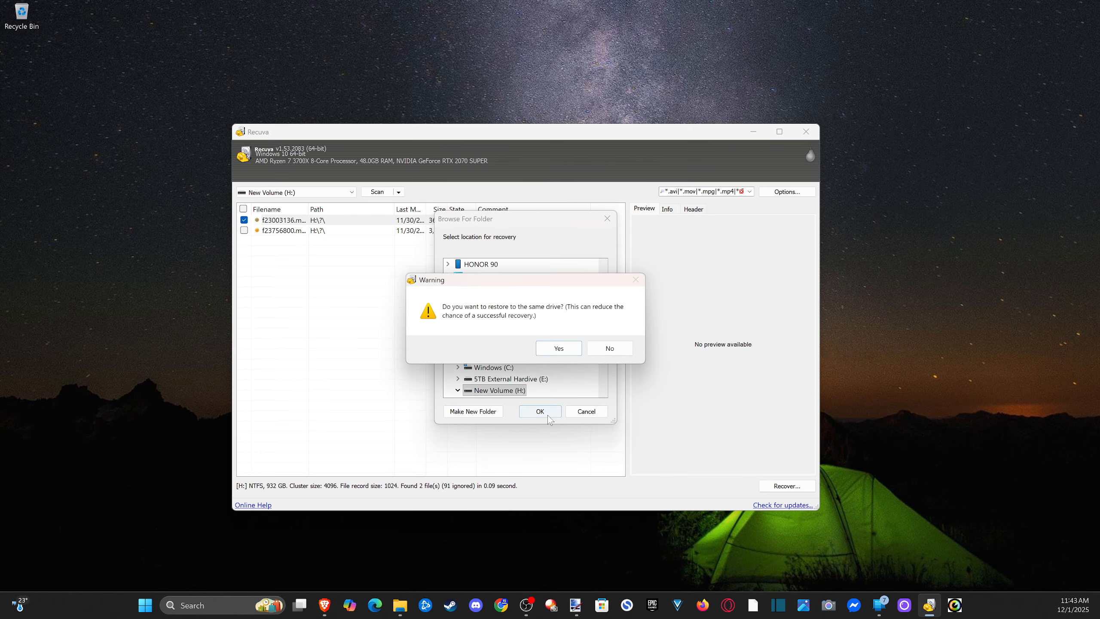
left_click(559, 349)
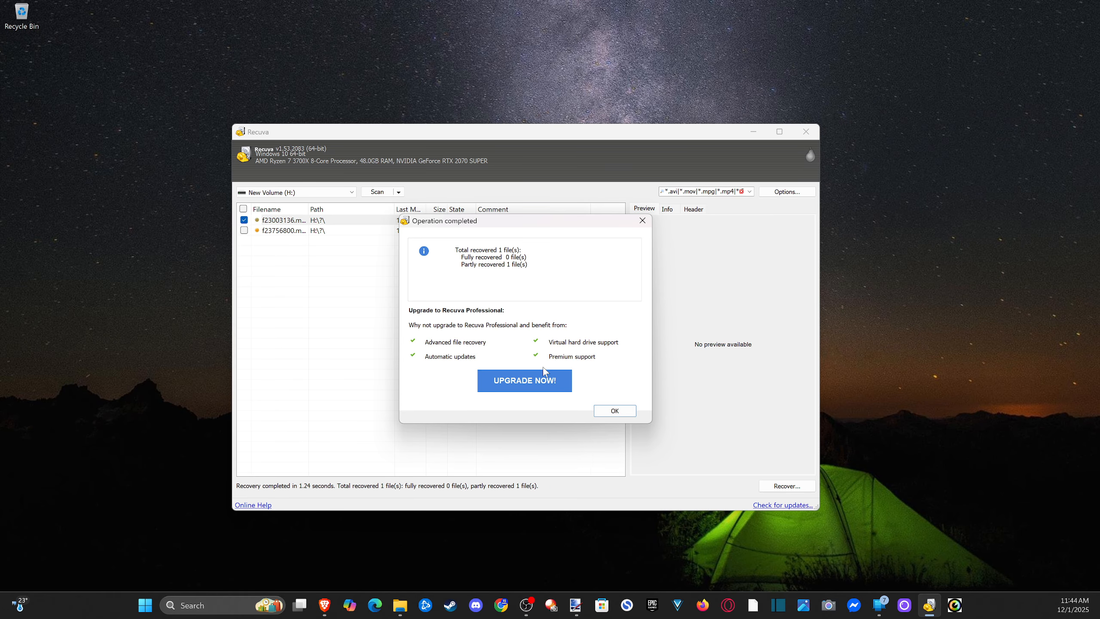
left_click(641, 222)
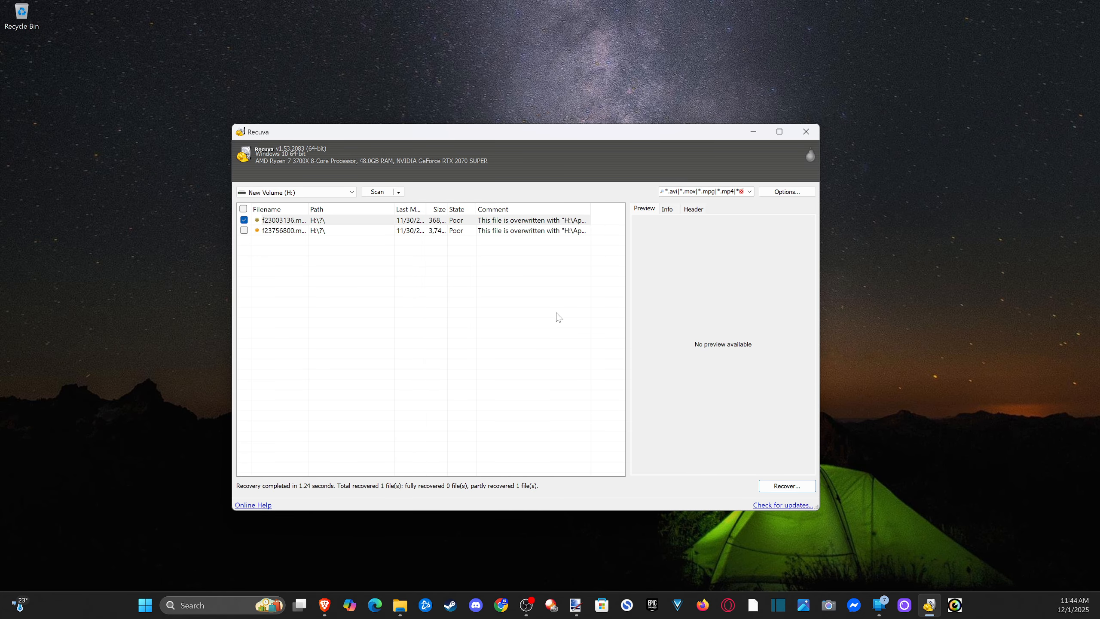
- In File Explorer, browse New Volume (H:) through the Apps folder down to the inner recup_dir.1 folder
left_click(400, 605)
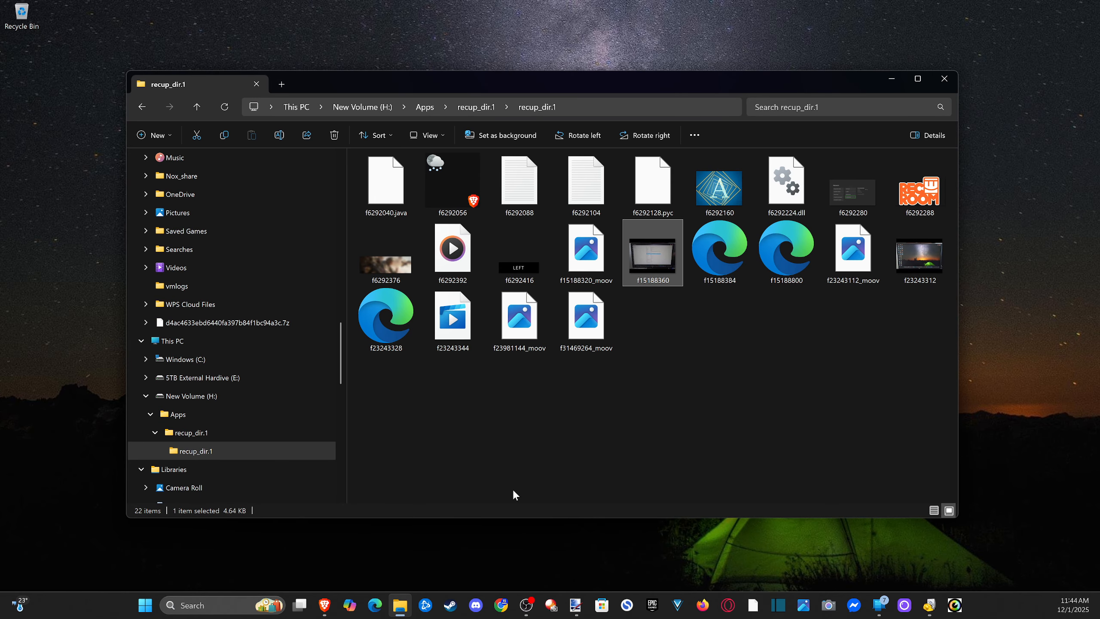
left_click(389, 108)
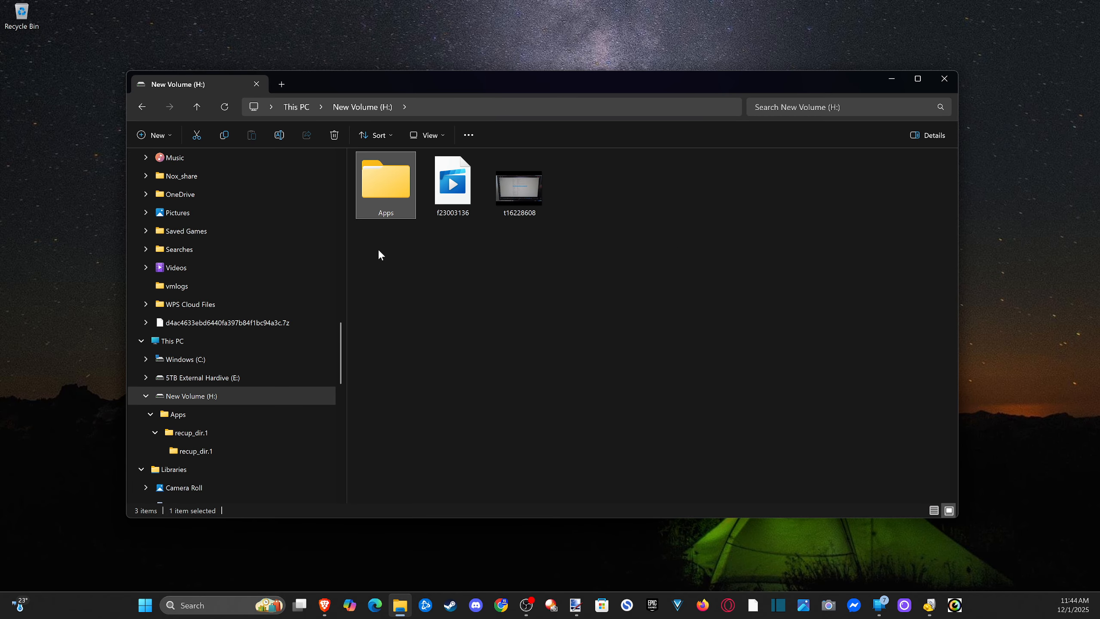
double_click(386, 196)
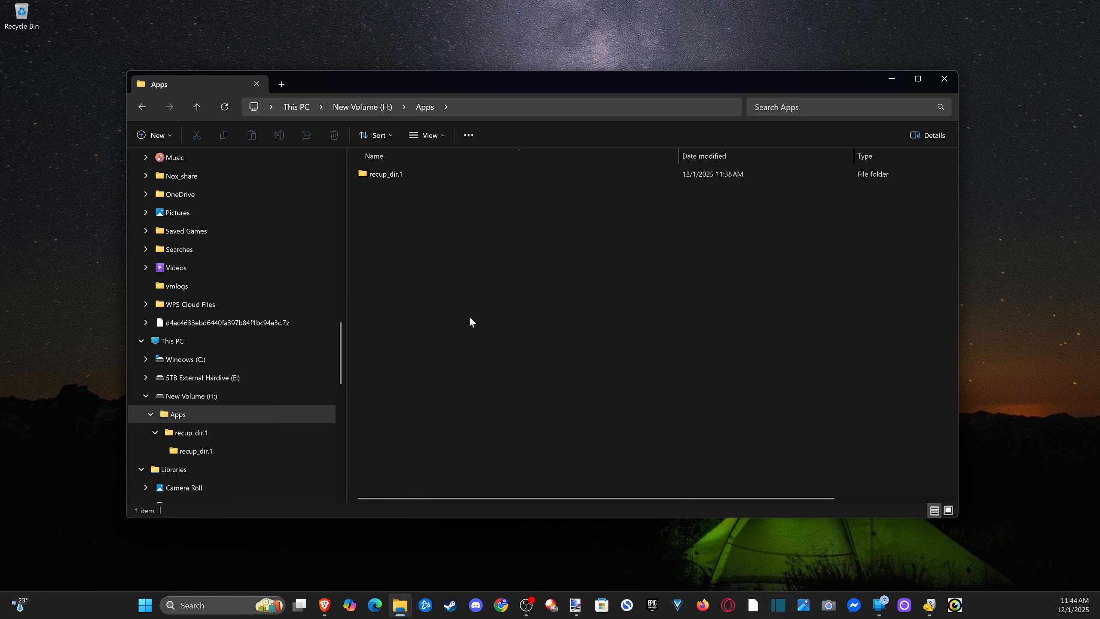
double_click(404, 170)
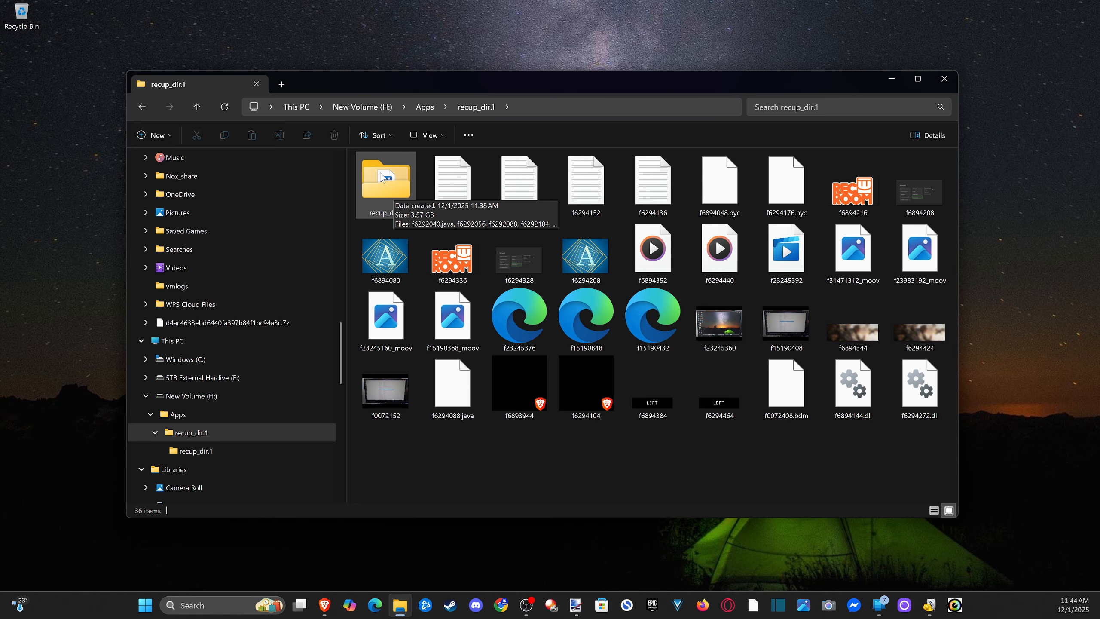
double_click(381, 177)
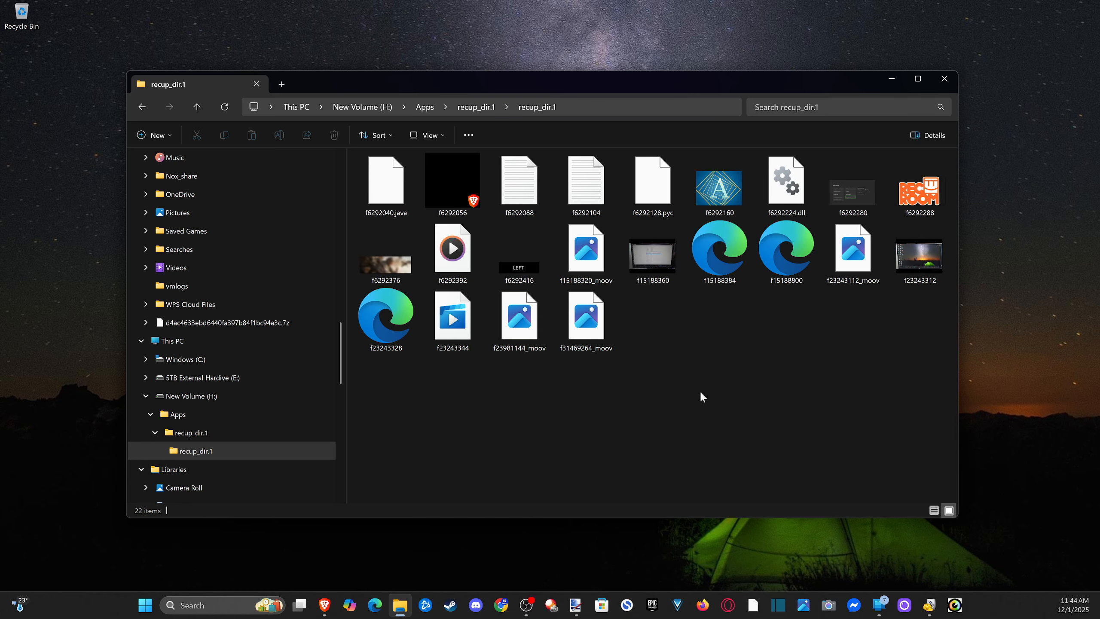
- Return to the root of New Volume (H:) and open the recovered video f23003136 for playback
key("alt+Left")
key("alt+Left")
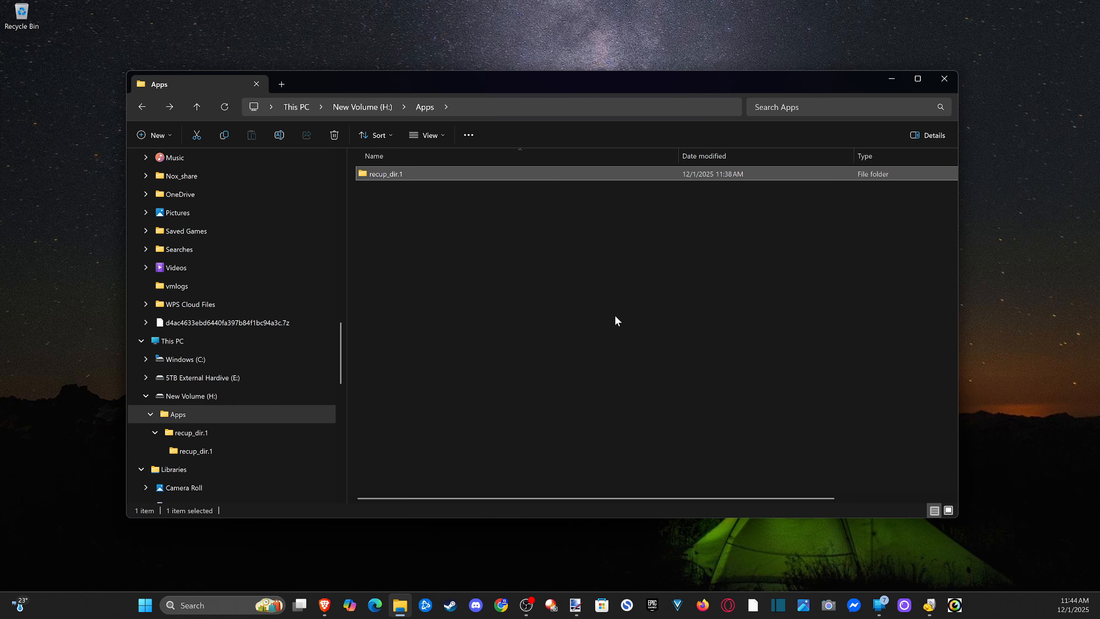
key("alt+Left")
double_click(451, 180)
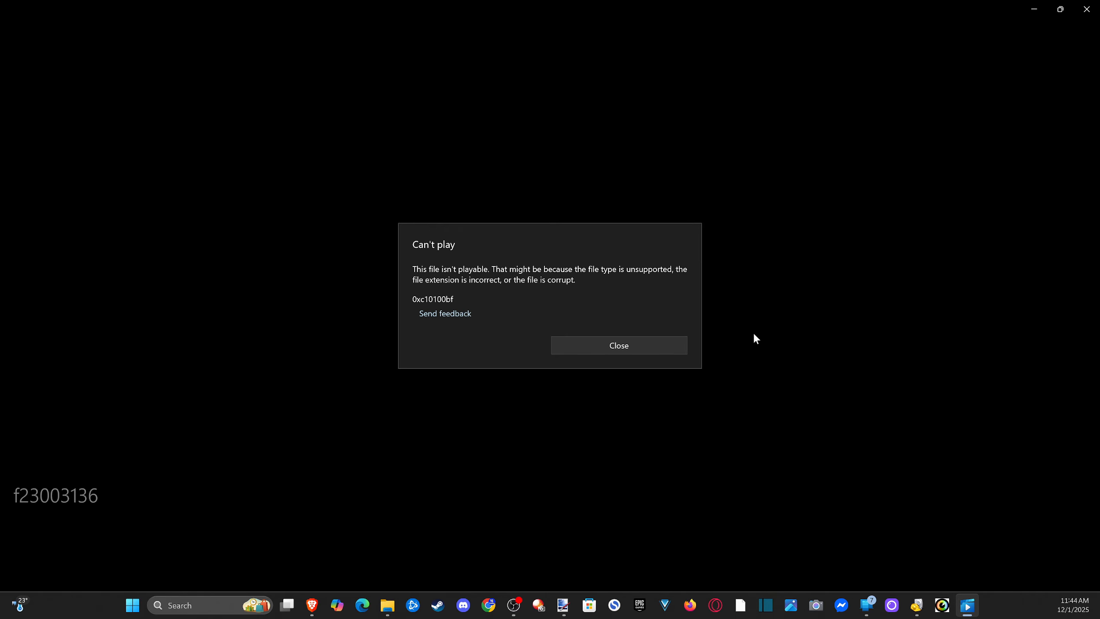
- Dismiss the playback error and close the video player and File Explorer to return to Recuva
left_click(668, 347)
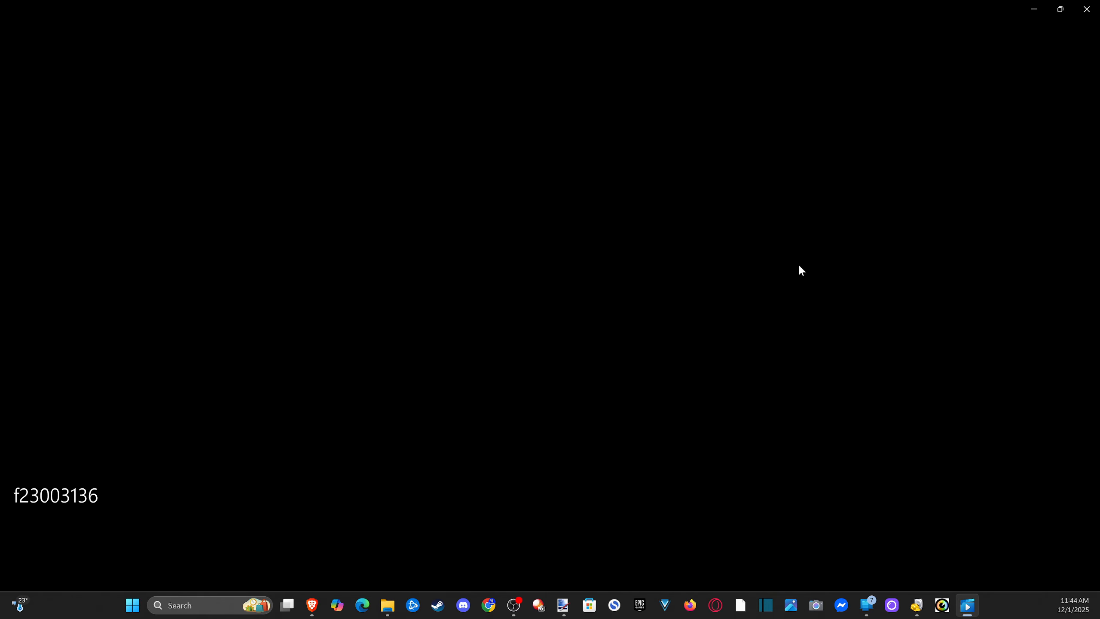
left_click(1087, 9)
left_click(941, 79)
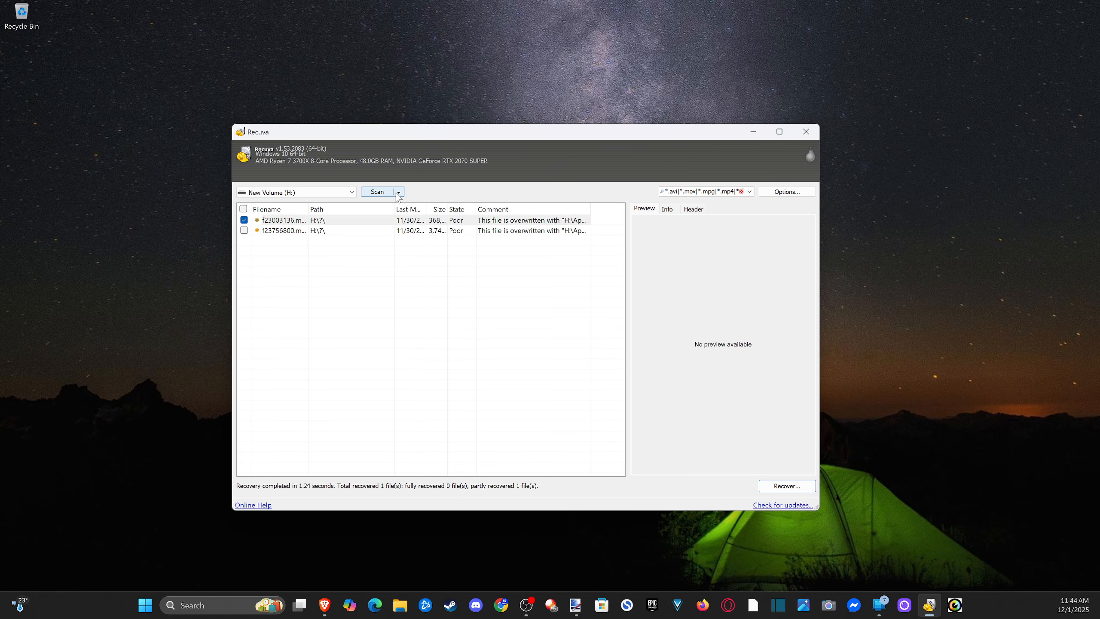
- Choose 5TB External Hardive (E:) as the drive to search and scan it with the existing file filter
left_click(346, 192)
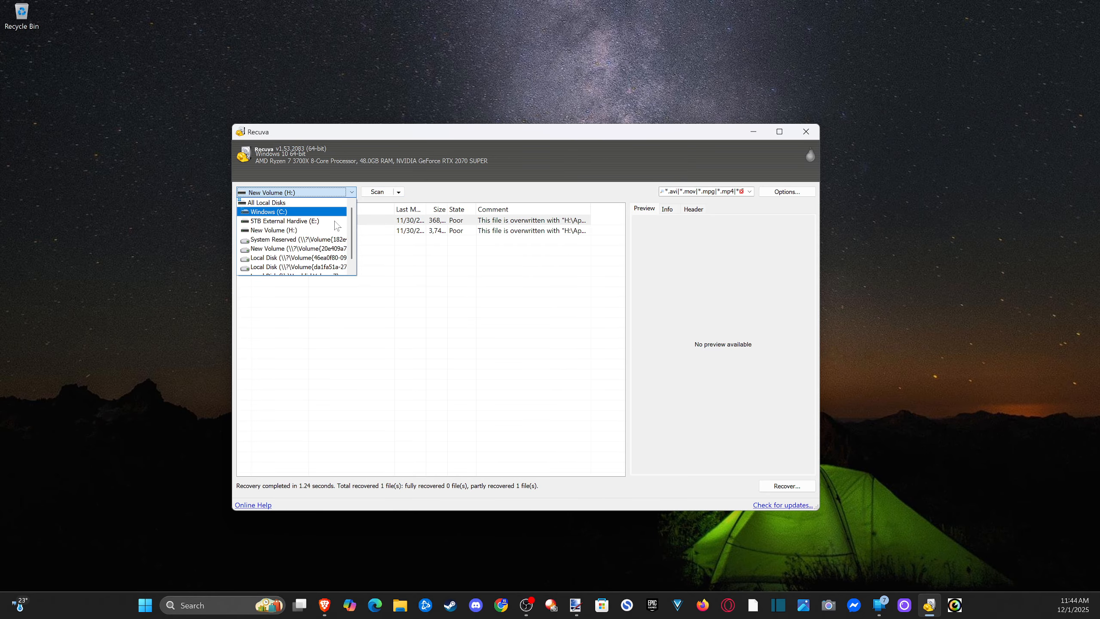
left_click(311, 213)
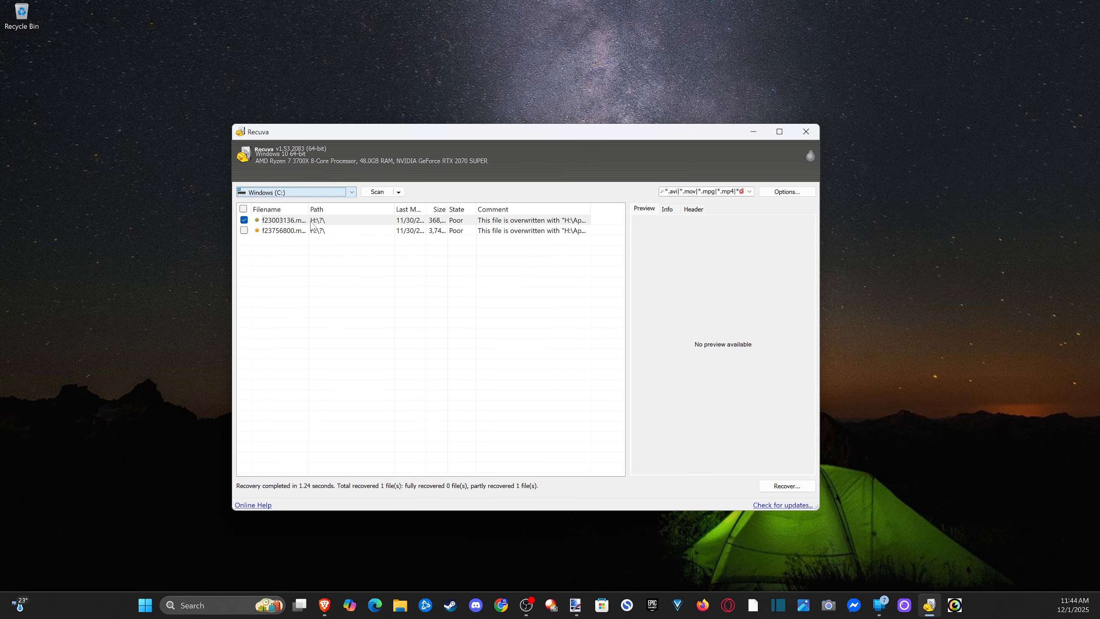
left_click(350, 192)
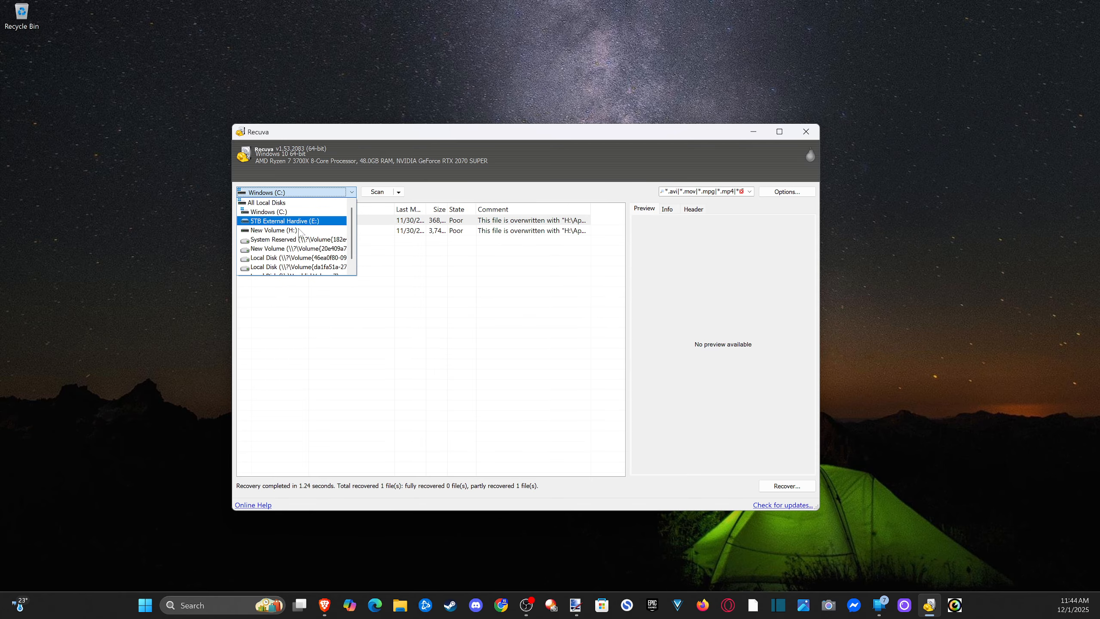
left_click(305, 222)
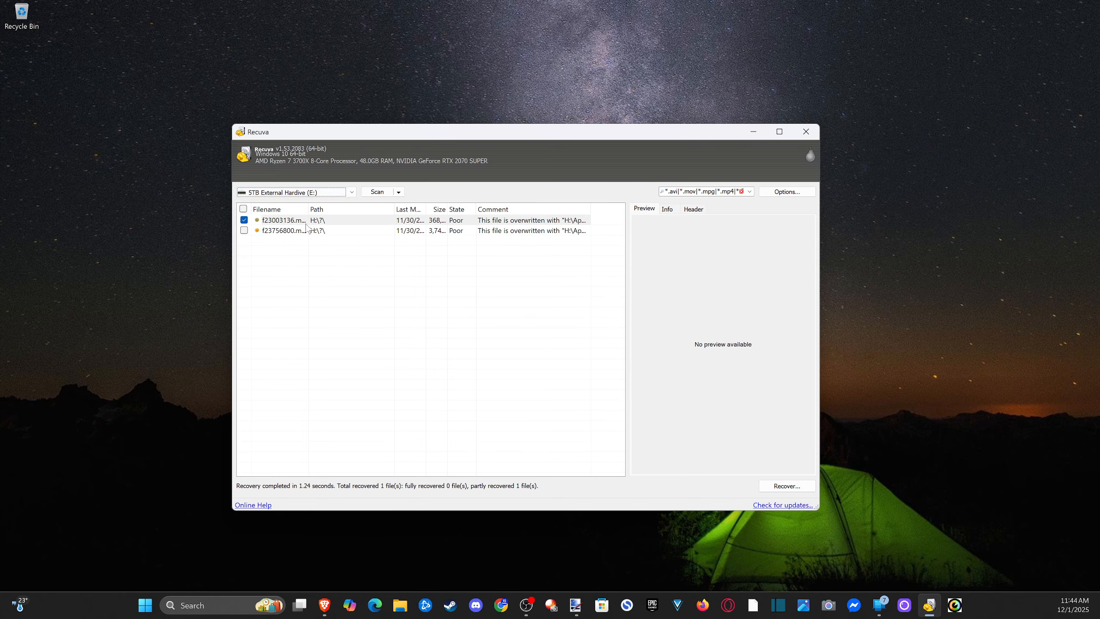
left_click(378, 191)
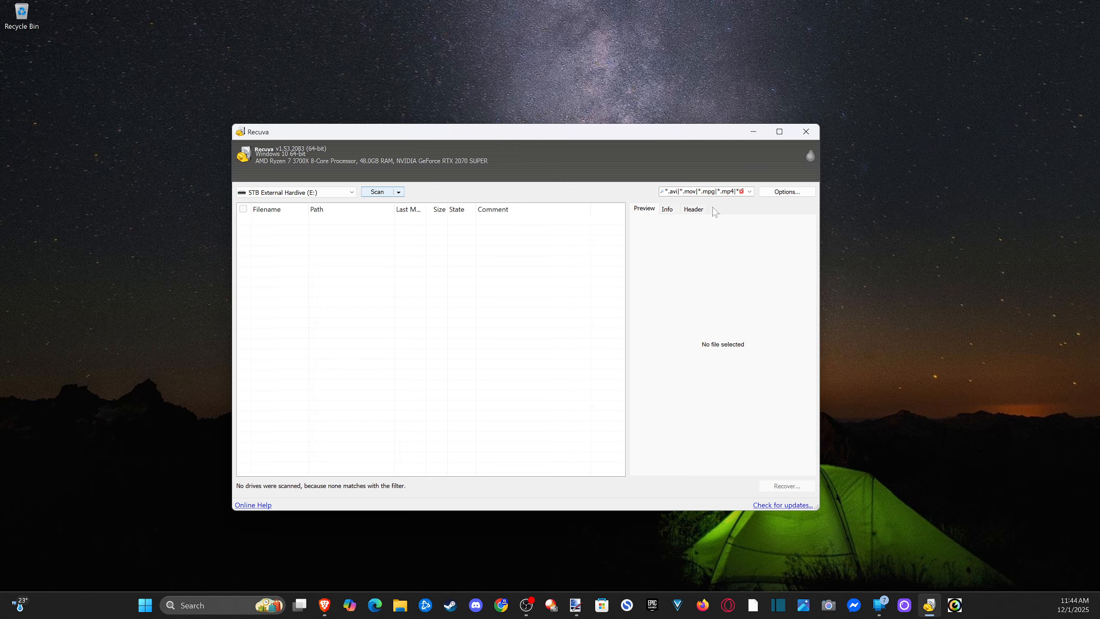
- Set the file filter to Pictures, scan 5TB External Hardive (E:), and select the first JPG found
left_click(749, 192)
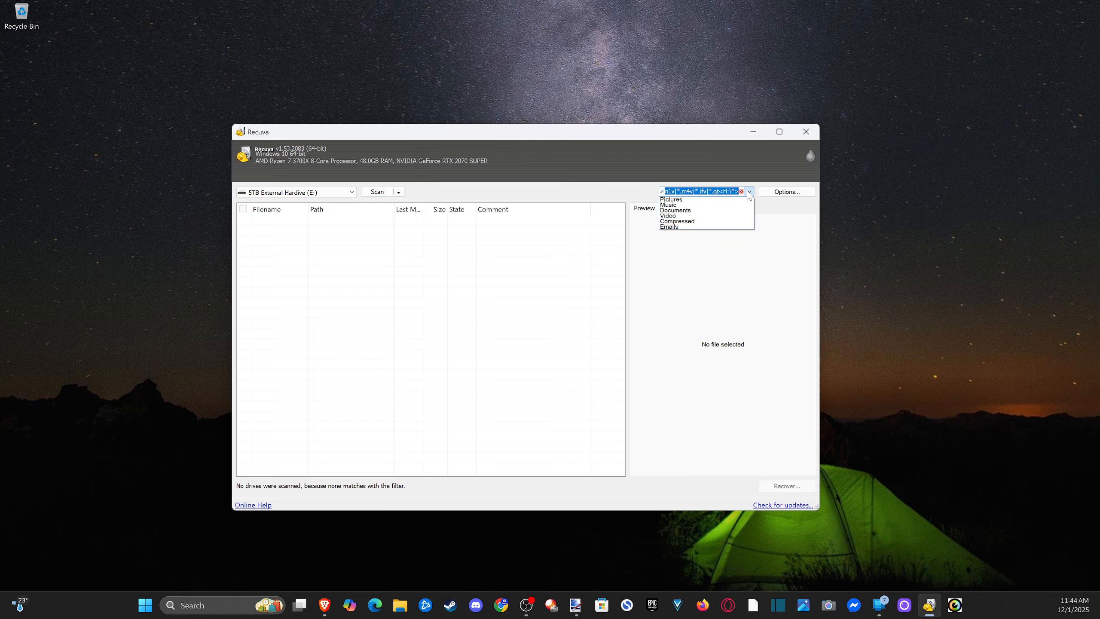
left_click(720, 200)
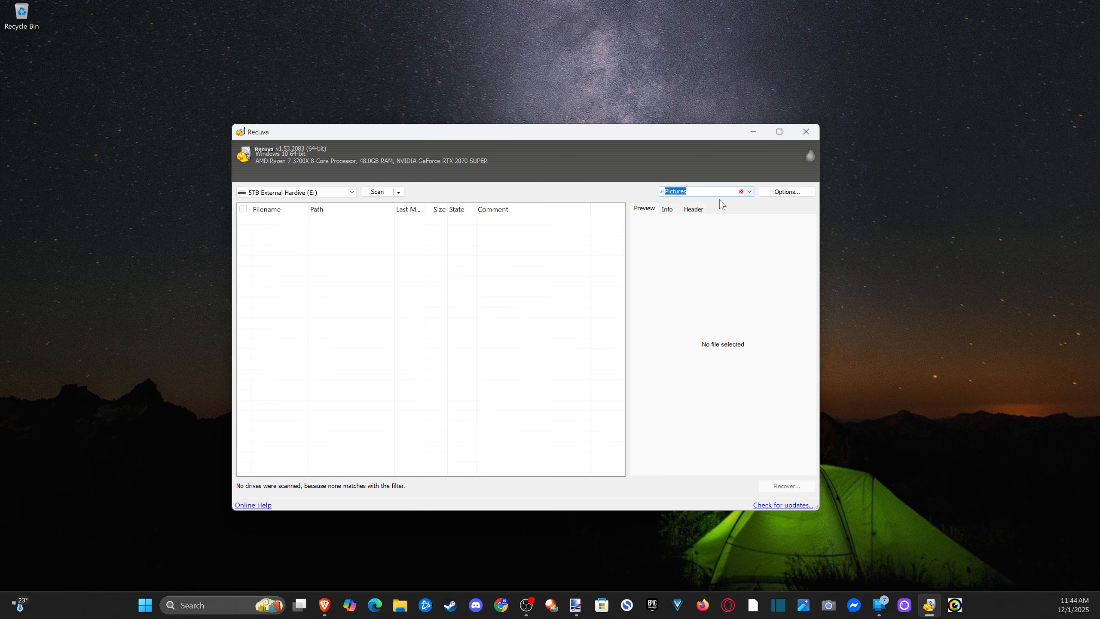
left_click(383, 194)
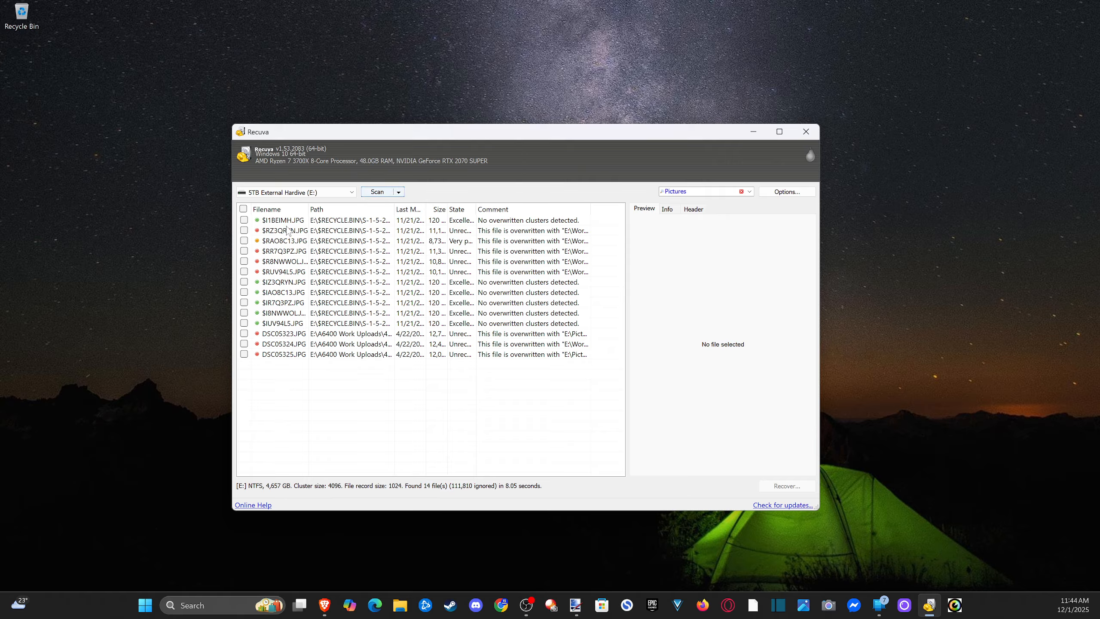
left_click(337, 222)
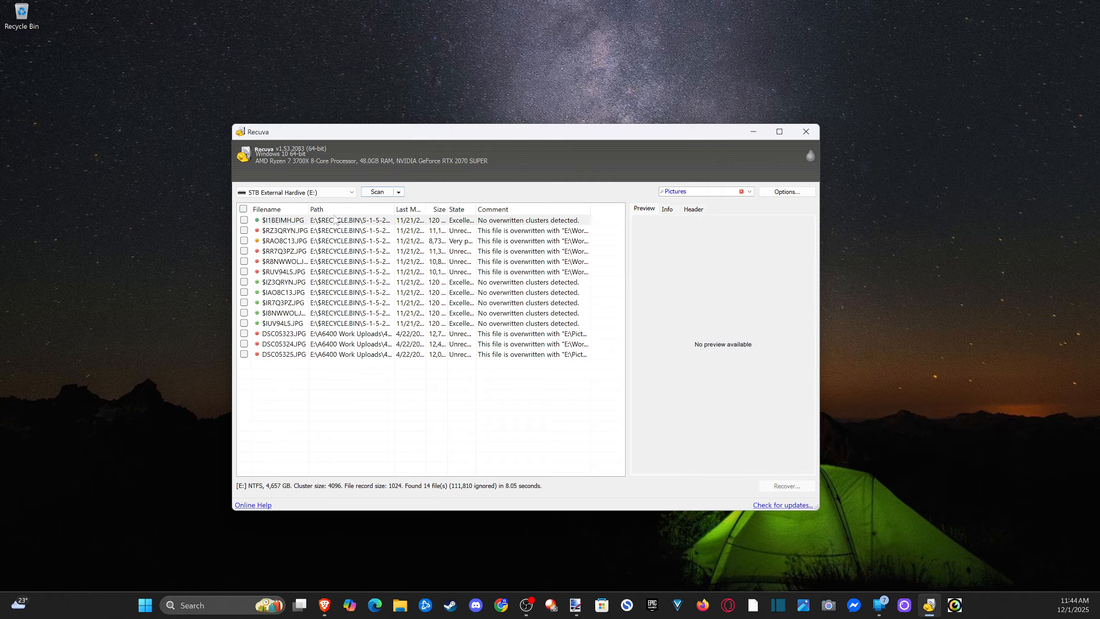
- Change the file filter to Video and rescan 5TB External Hardive (E:)
left_click(398, 193)
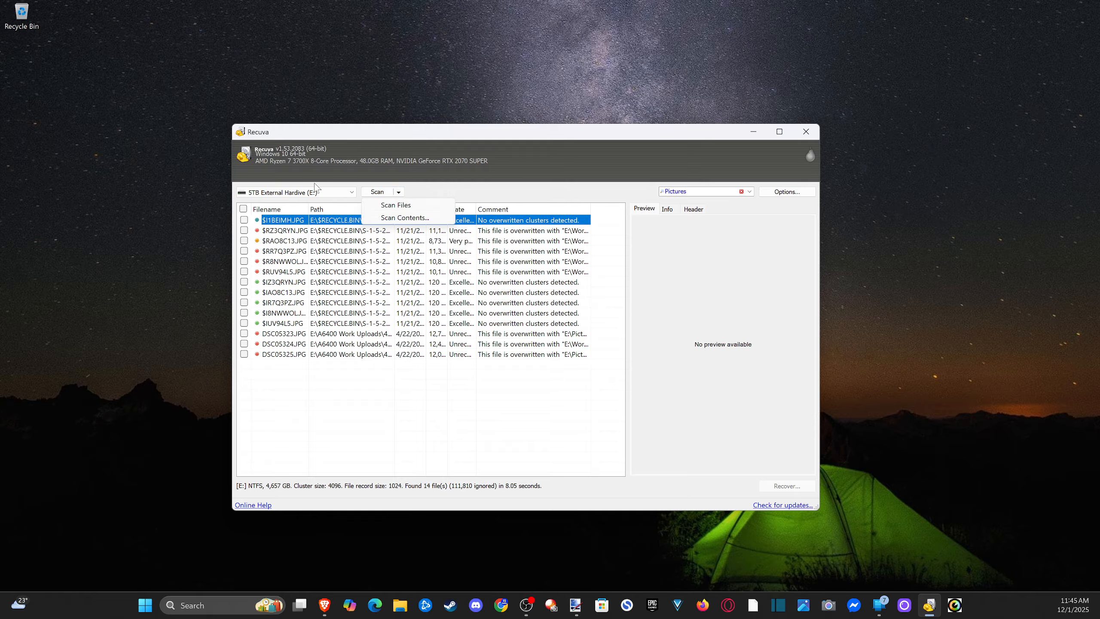
left_click(749, 192)
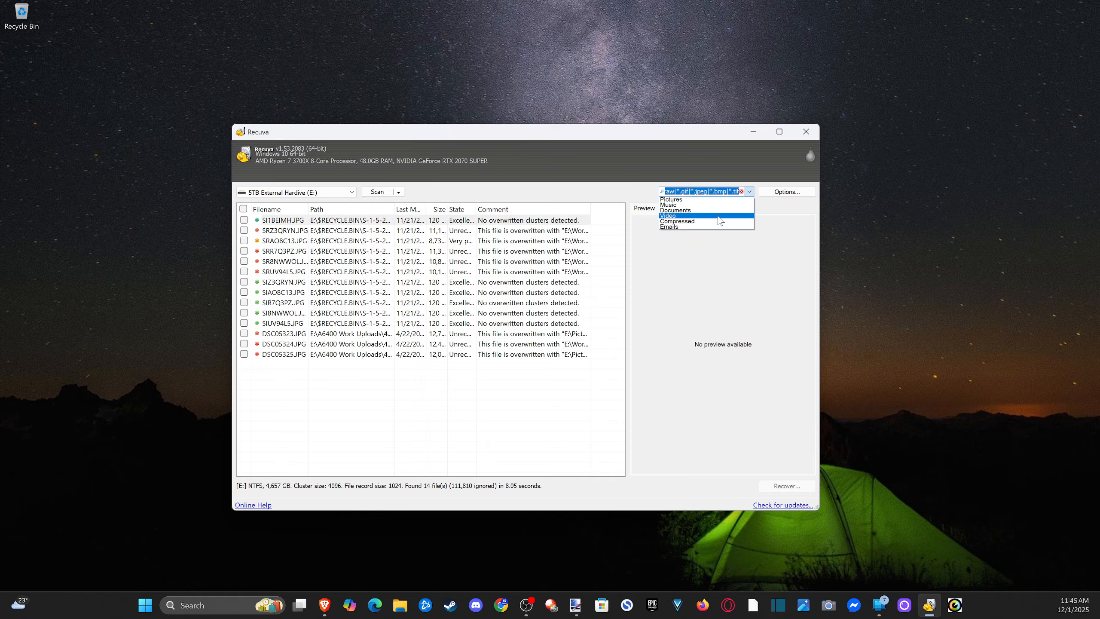
left_click(676, 220)
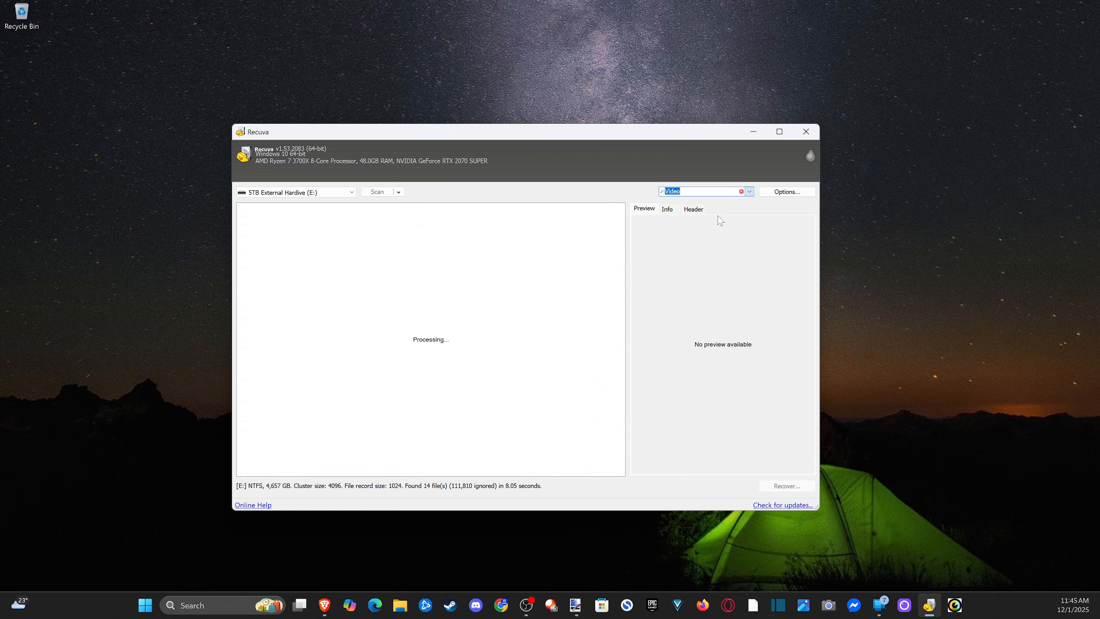
left_click(381, 194)
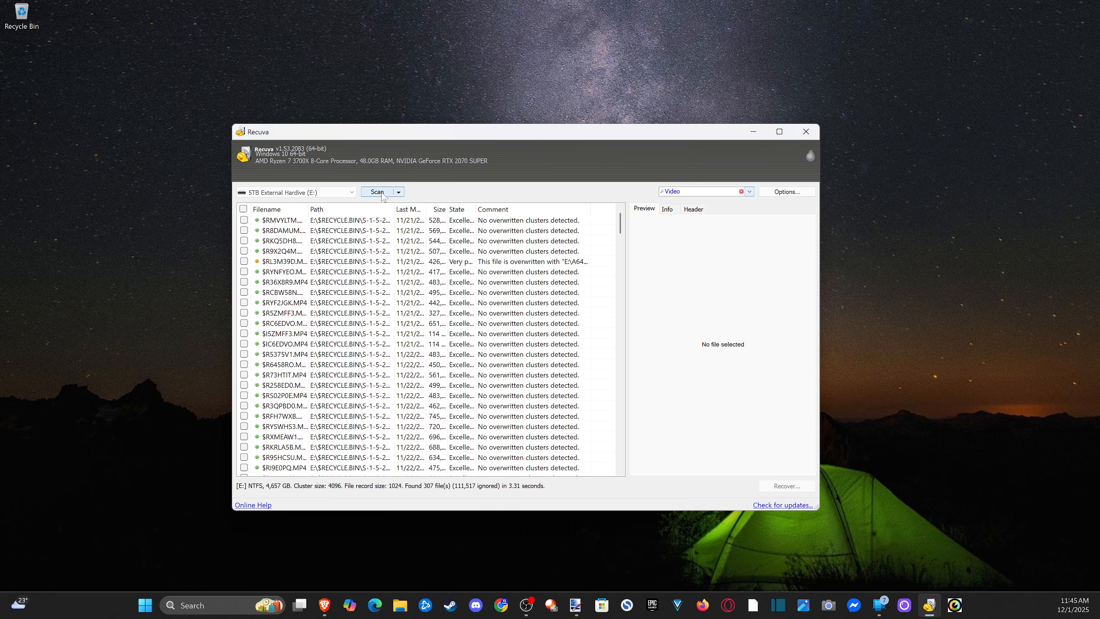
- Mark C0001.MP4 from the 4-12-2024 folder and recover it to New Volume (H:)
left_click_drag(619, 229, 599, 414)
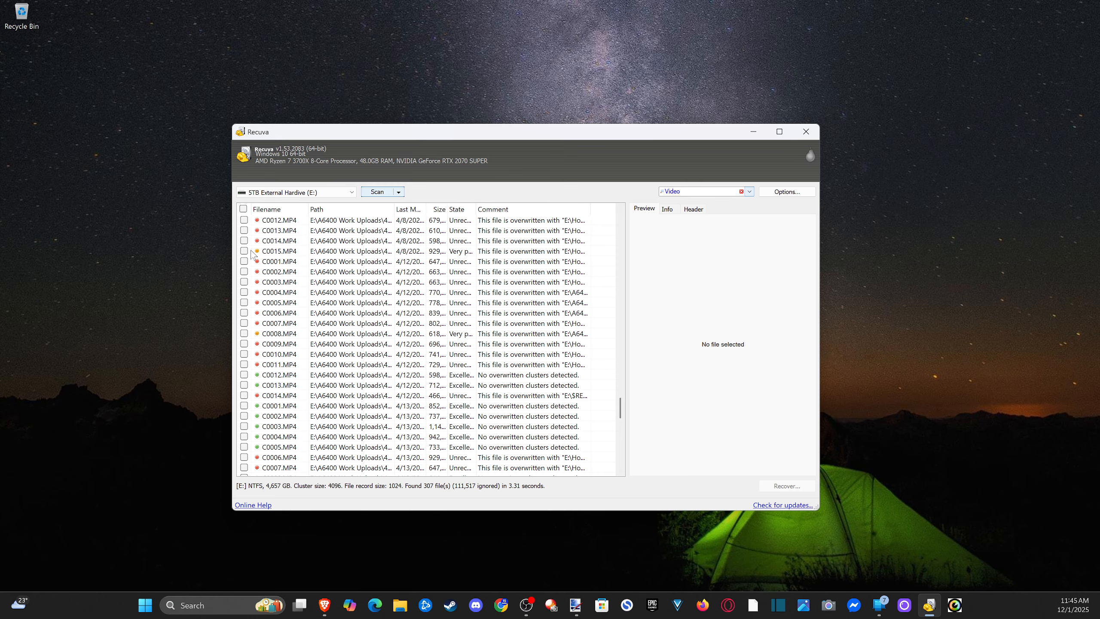
left_click(270, 262)
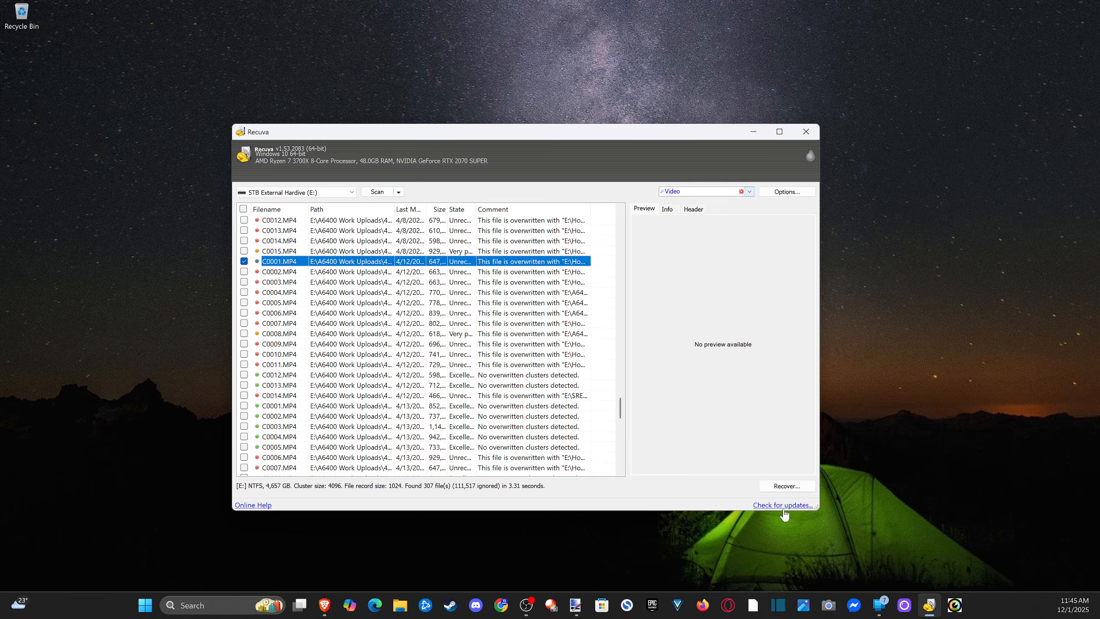
left_click(786, 485)
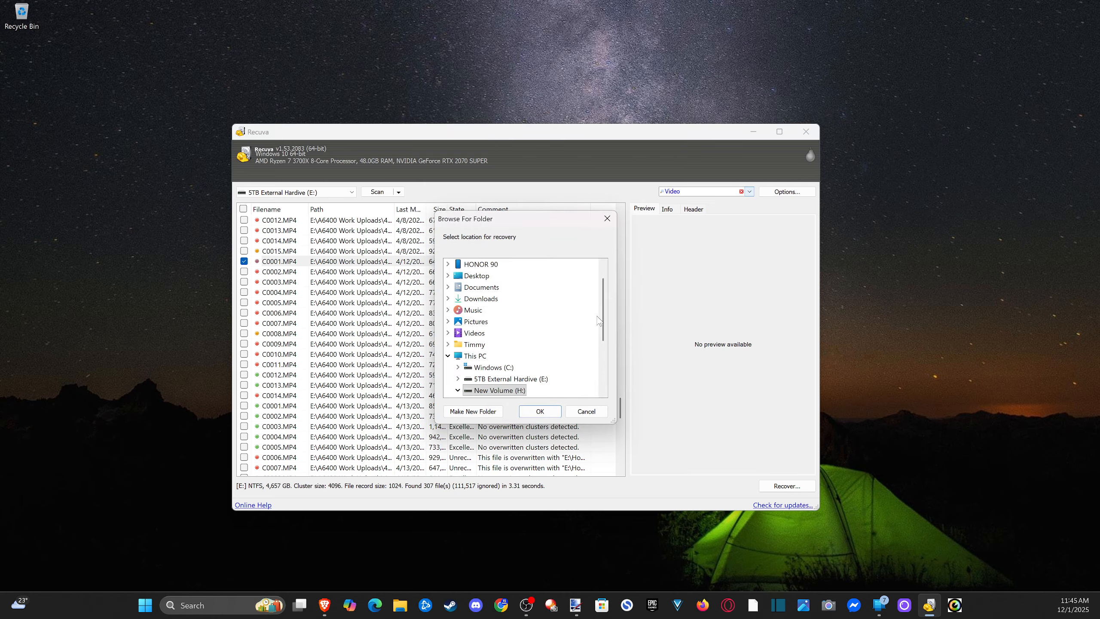
left_click(555, 413)
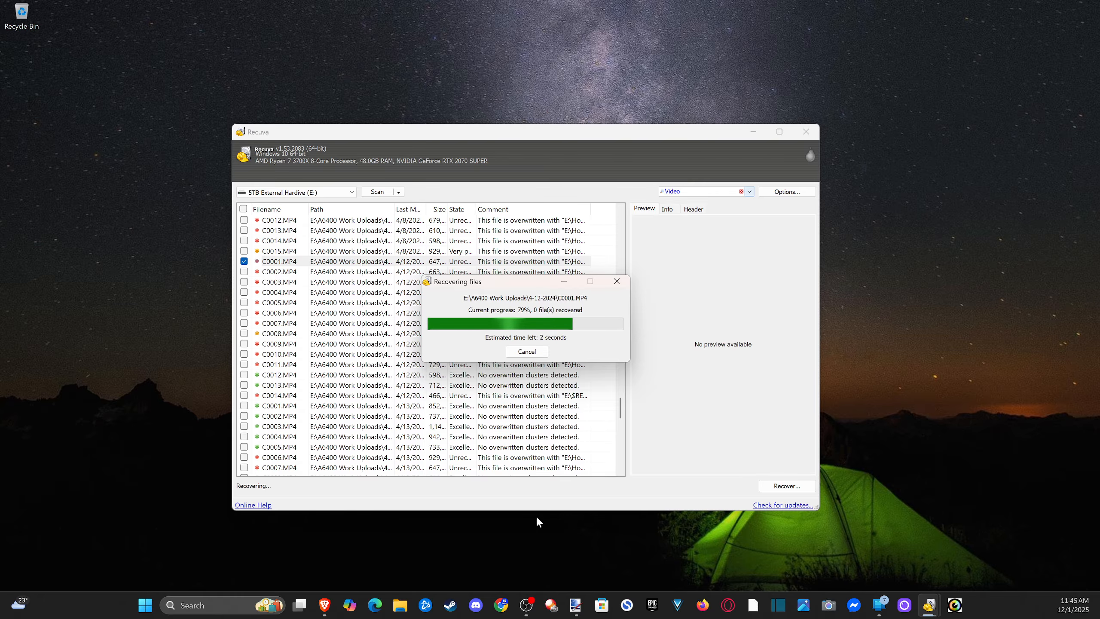
- In the Brave browser, review the Google results for recuva and the free version download on the ccleaner.com Recuva page
mouse_move(335, 605)
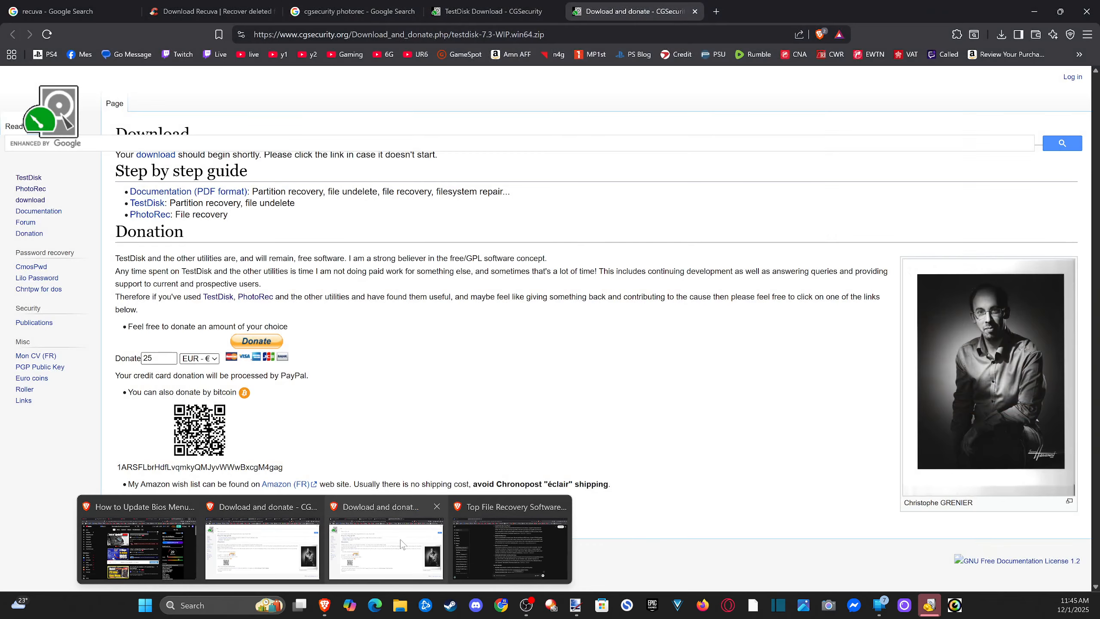
left_click(401, 544)
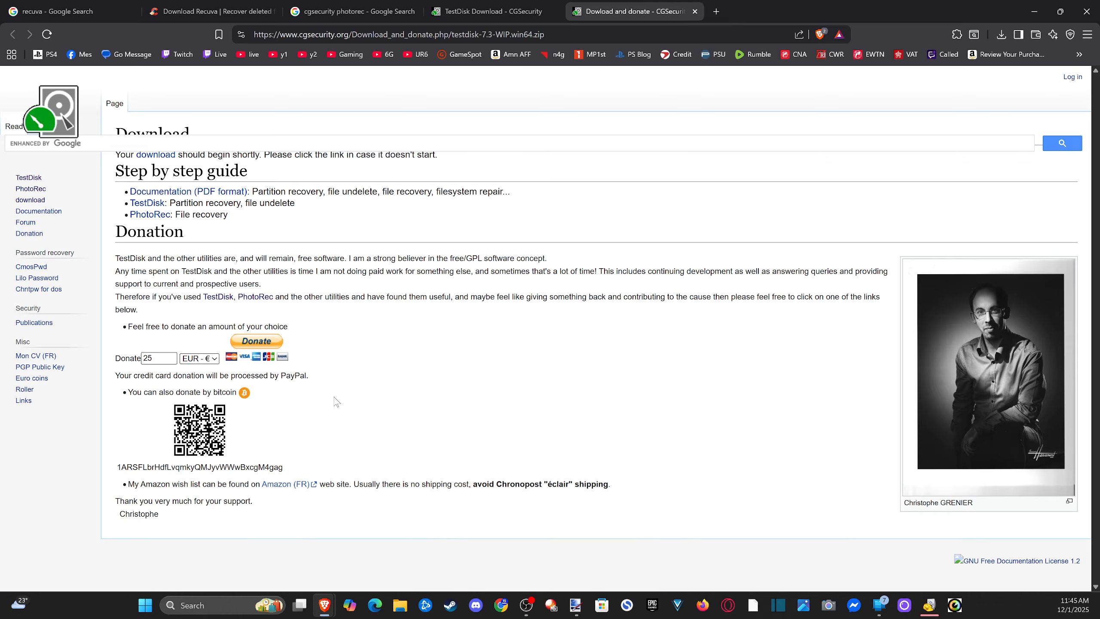
left_click(69, 12)
double_click(128, 101)
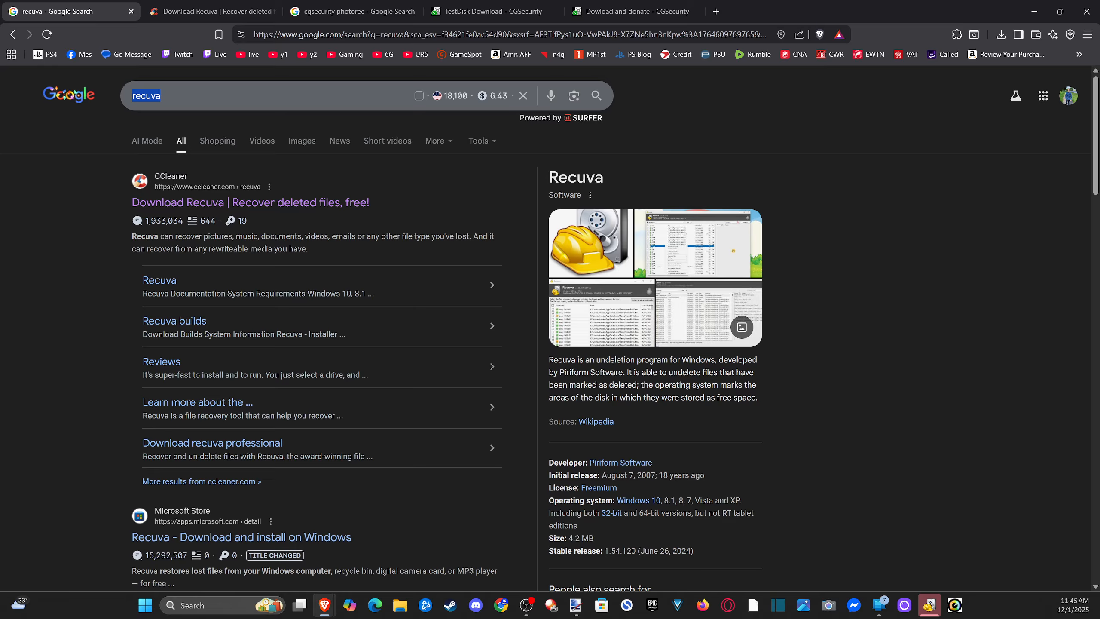
left_click(161, 96)
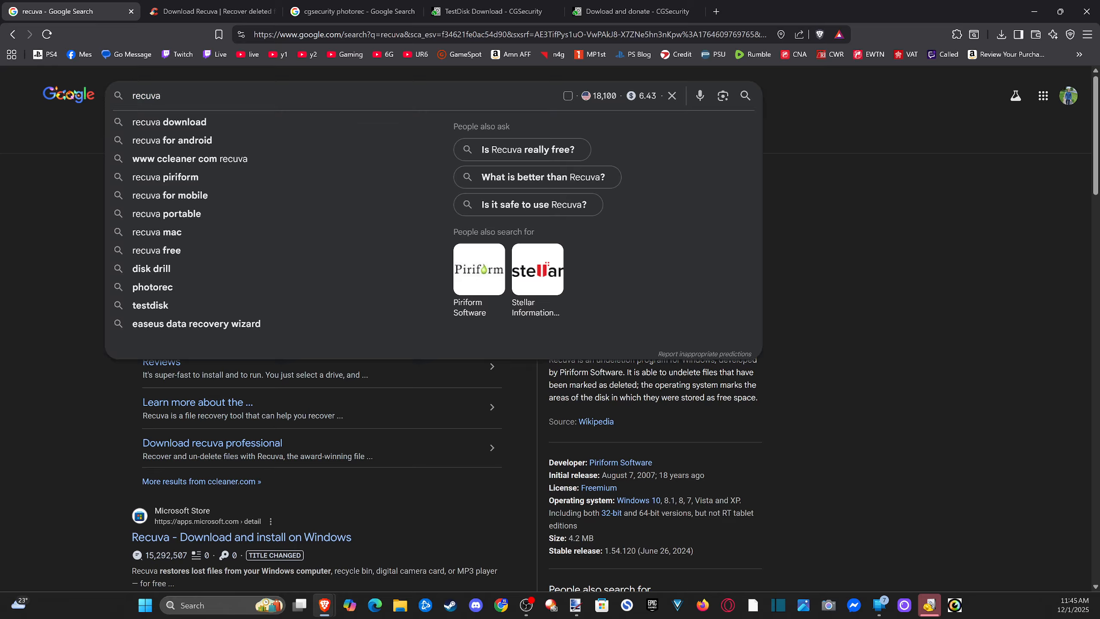
left_click(87, 280)
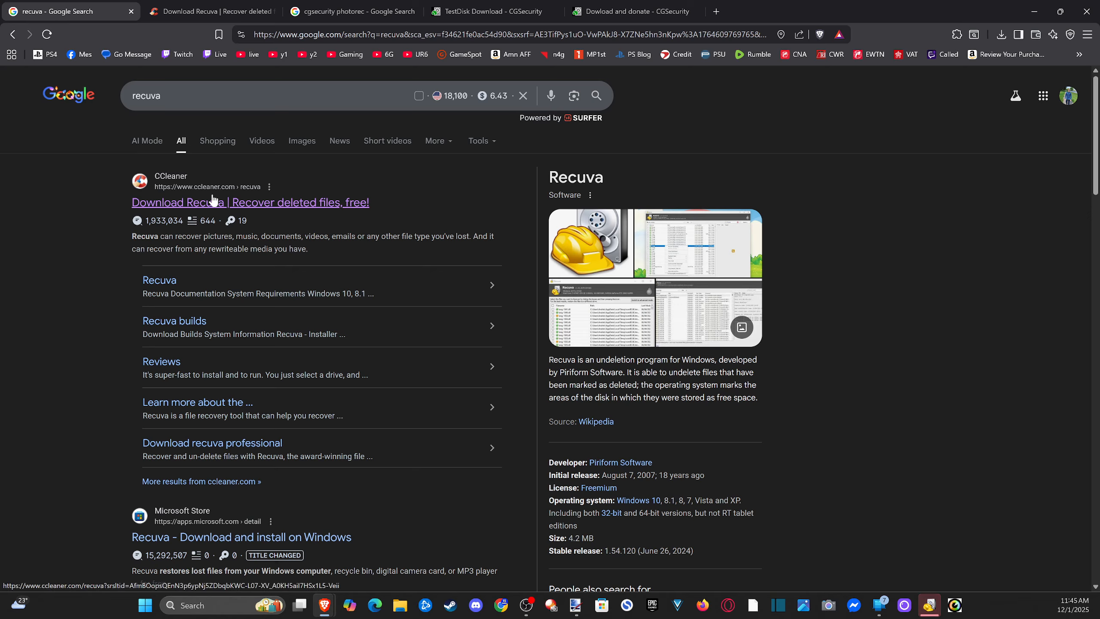
left_click(181, 10)
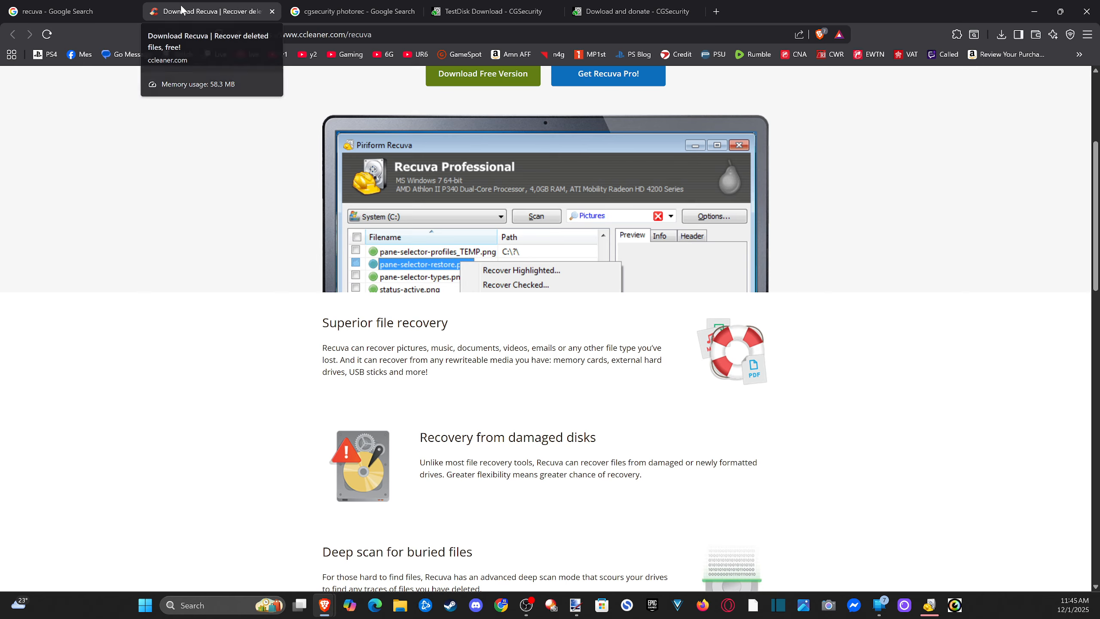
scroll(268, 246, "up", 5)
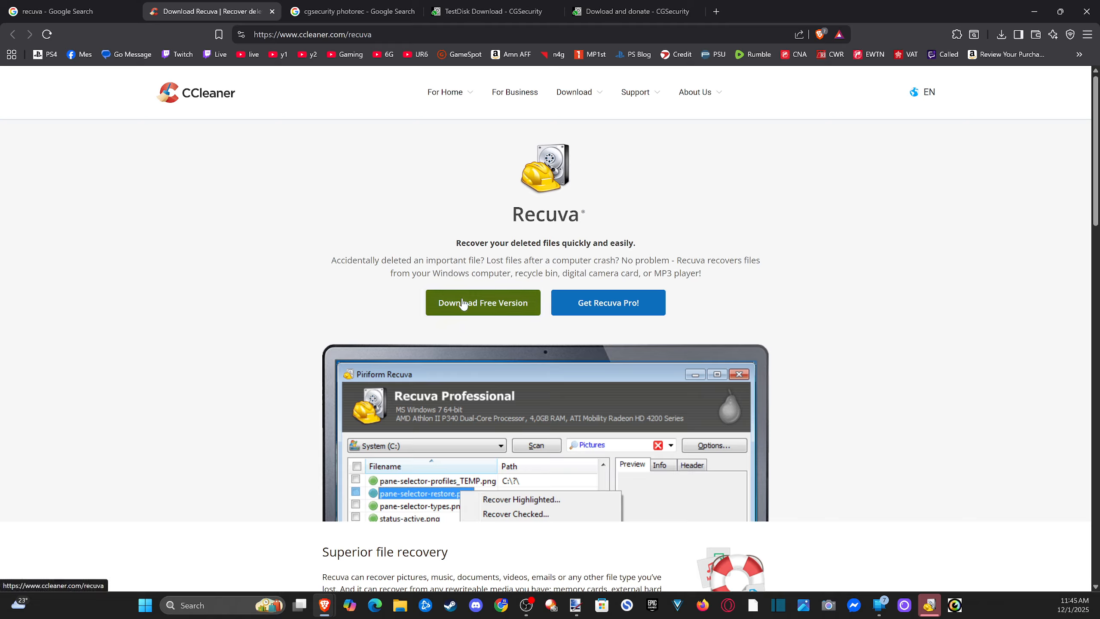
- Switch back to Recuva, dismiss the recovery summary, and open New Volume (H:) in File Explorer
mouse_move(933, 609)
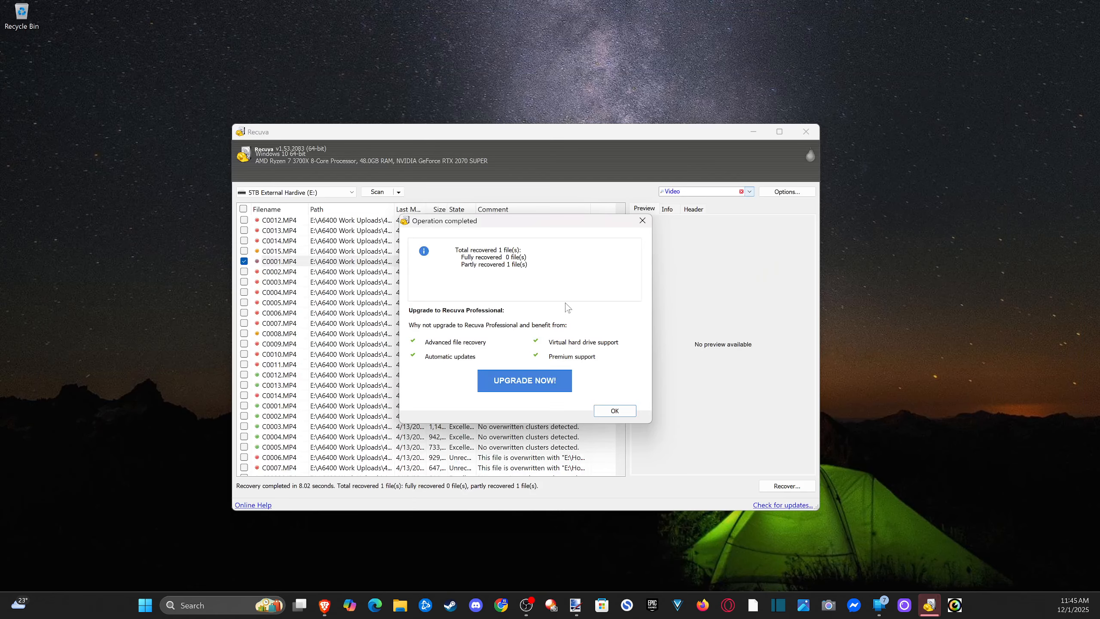
left_click(642, 220)
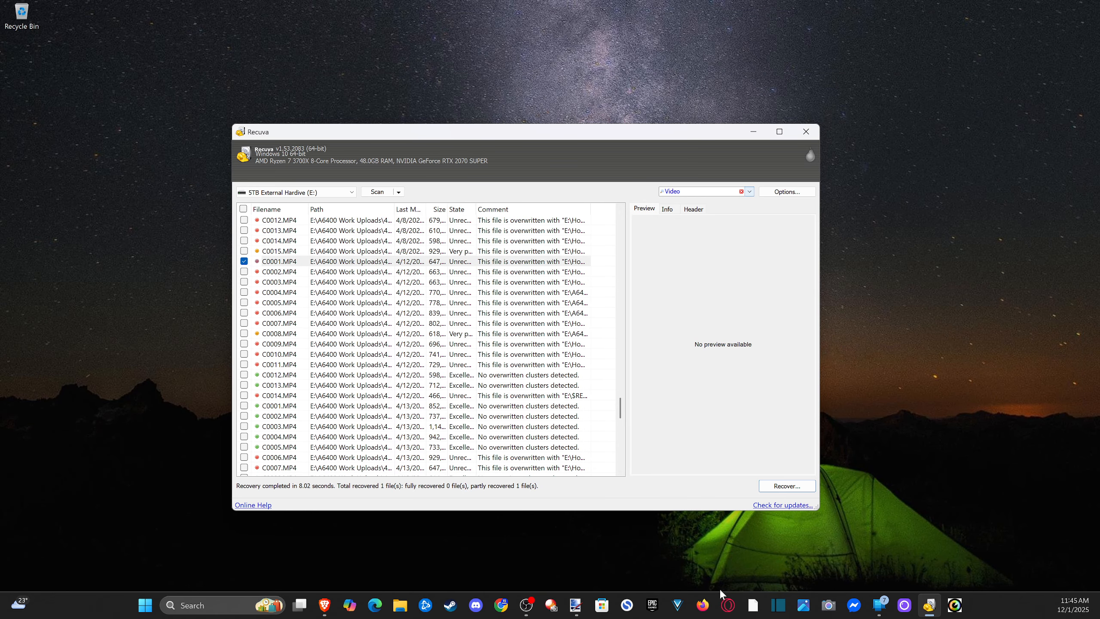
left_click(400, 605)
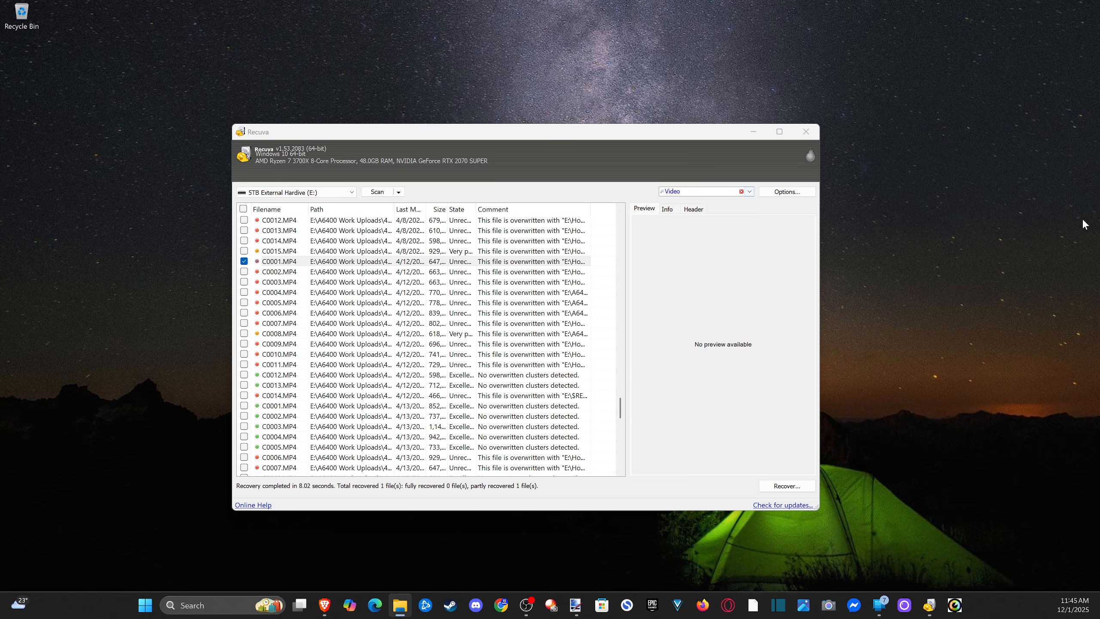
left_click_drag(1099, 185, 336, 79)
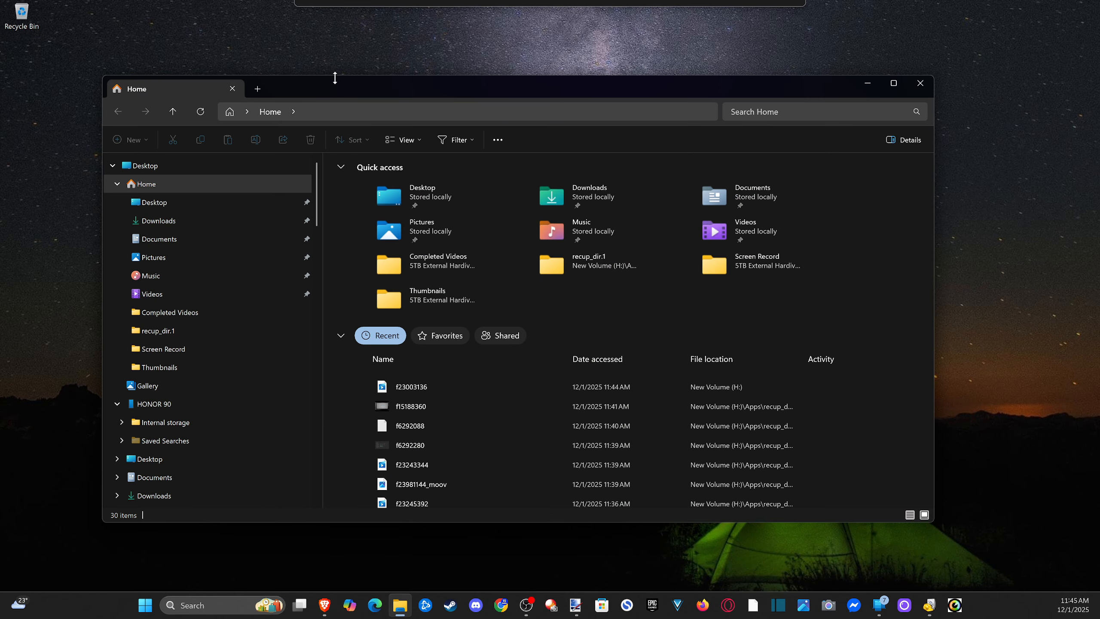
scroll(211, 277, "down", 15)
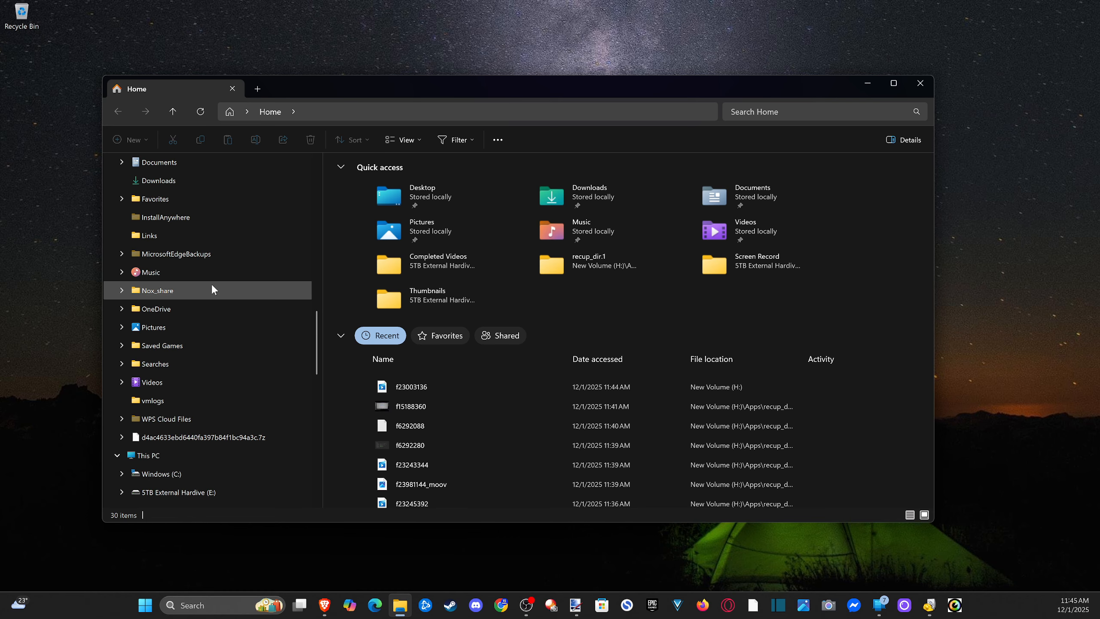
scroll(217, 284, "up", 3)
left_click(196, 234)
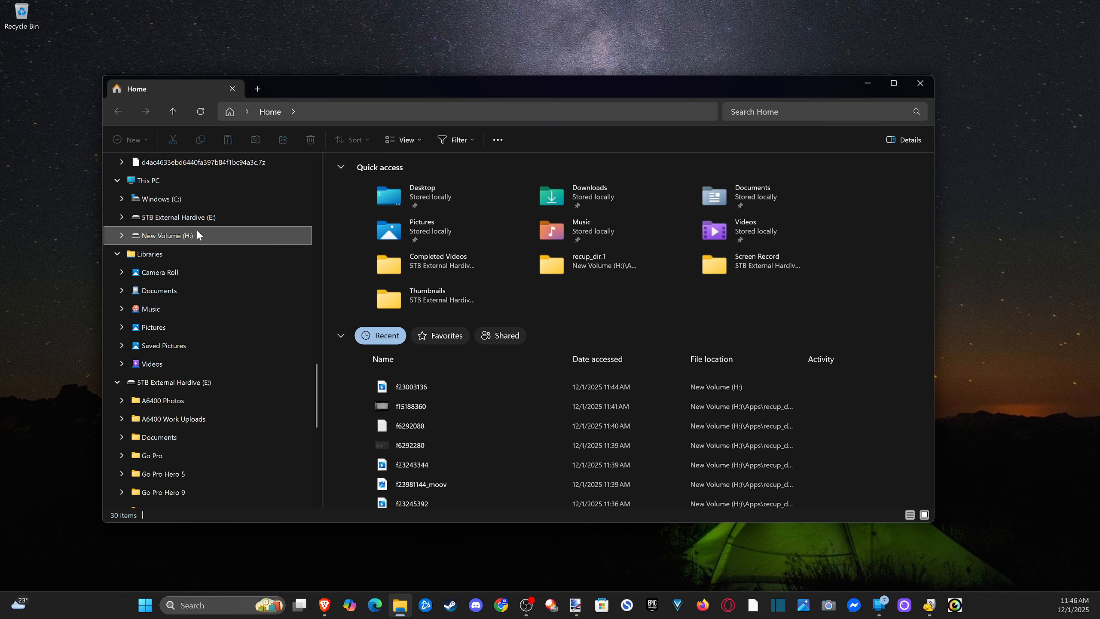
- Try to play the recovered video C0001, dismiss the error message, and close the player
double_click(427, 202)
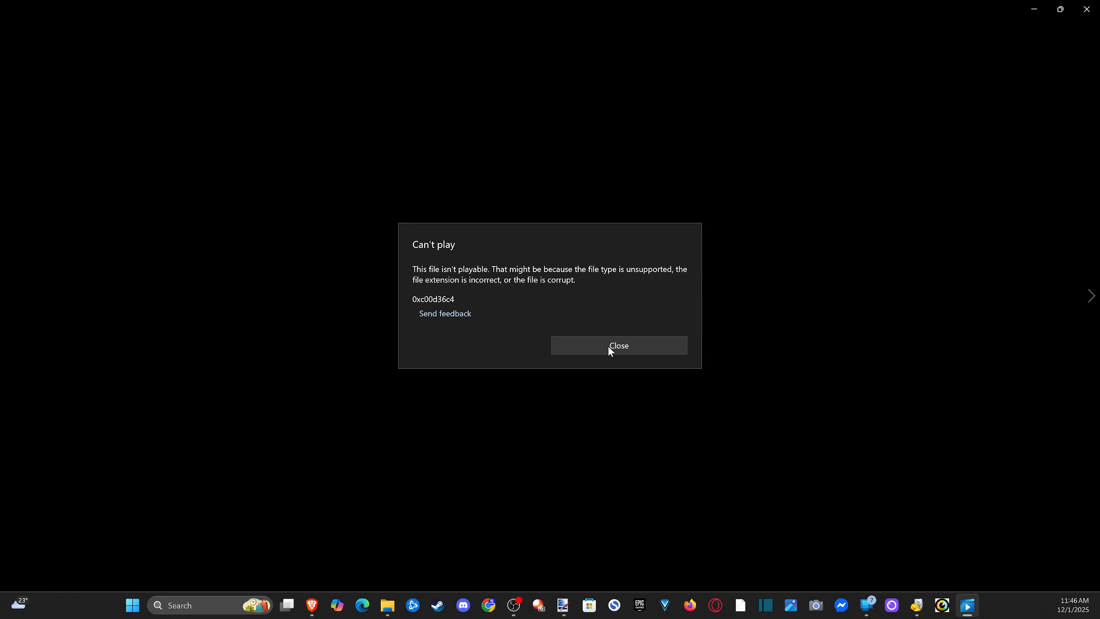
left_click(609, 346)
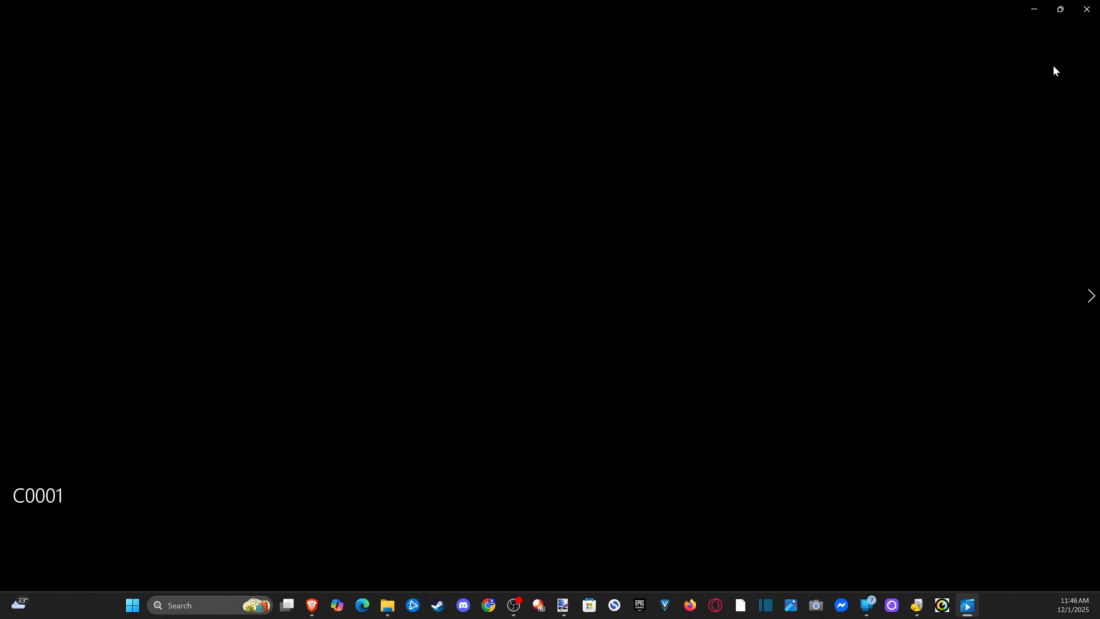
left_click(1086, 9)
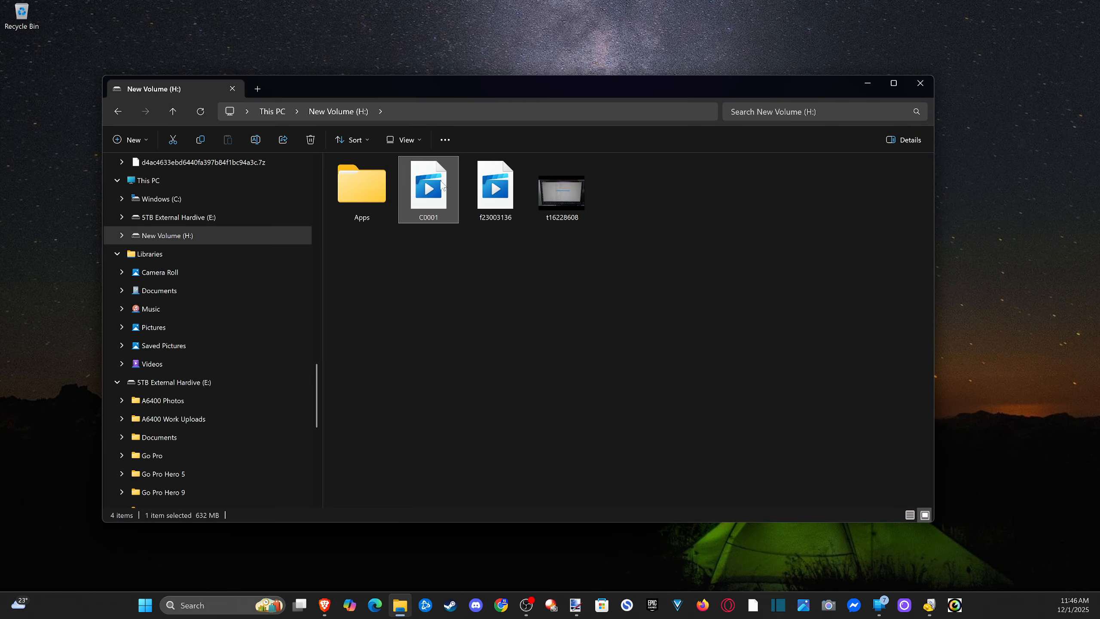
- Review the file properties of the recovered video C0001, try to play it once more, and close the player
right_click(442, 185)
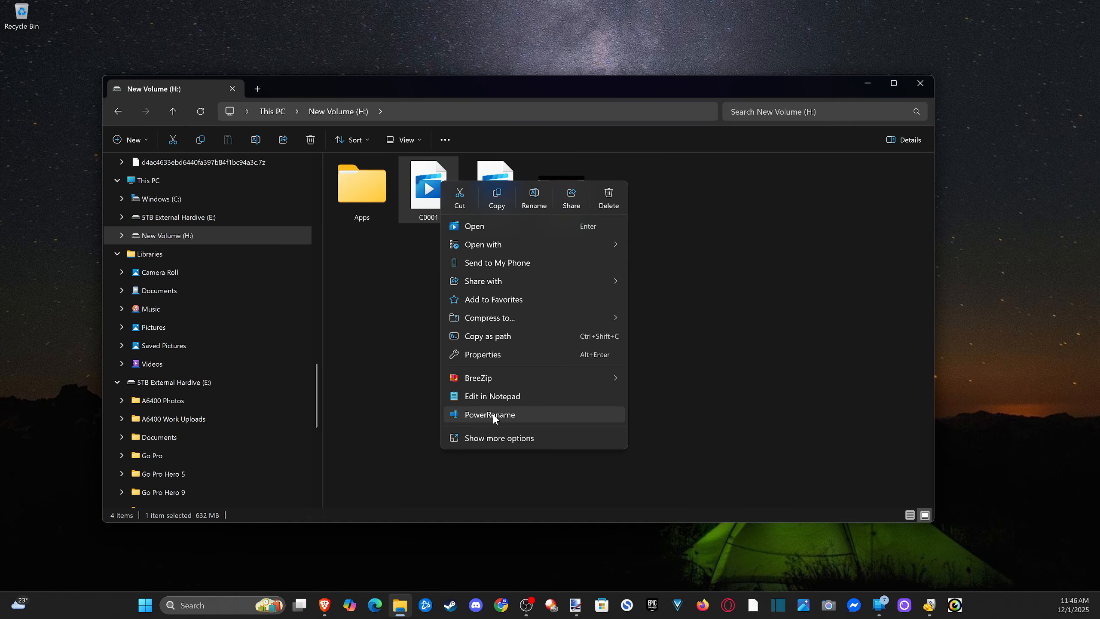
left_click(506, 357)
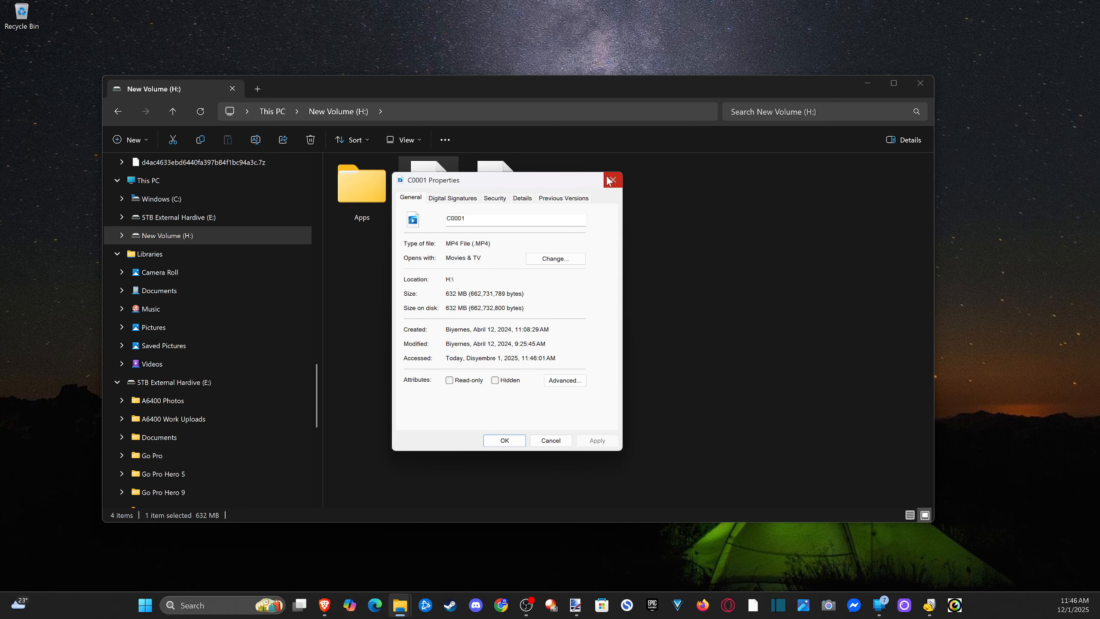
left_click(612, 179)
double_click(438, 197)
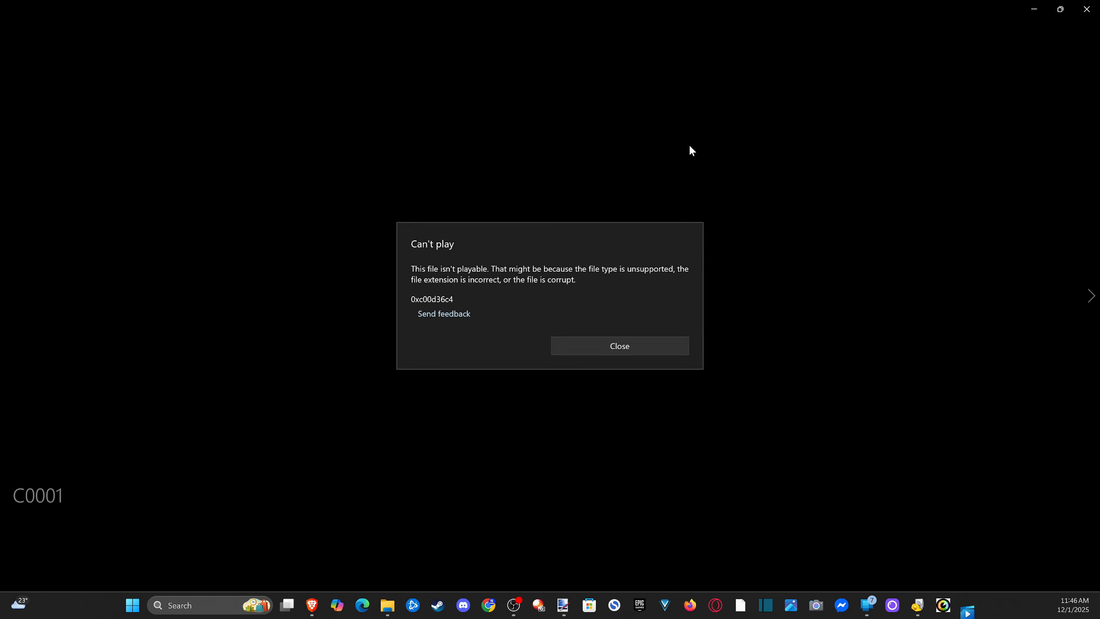
left_click(1087, 9)
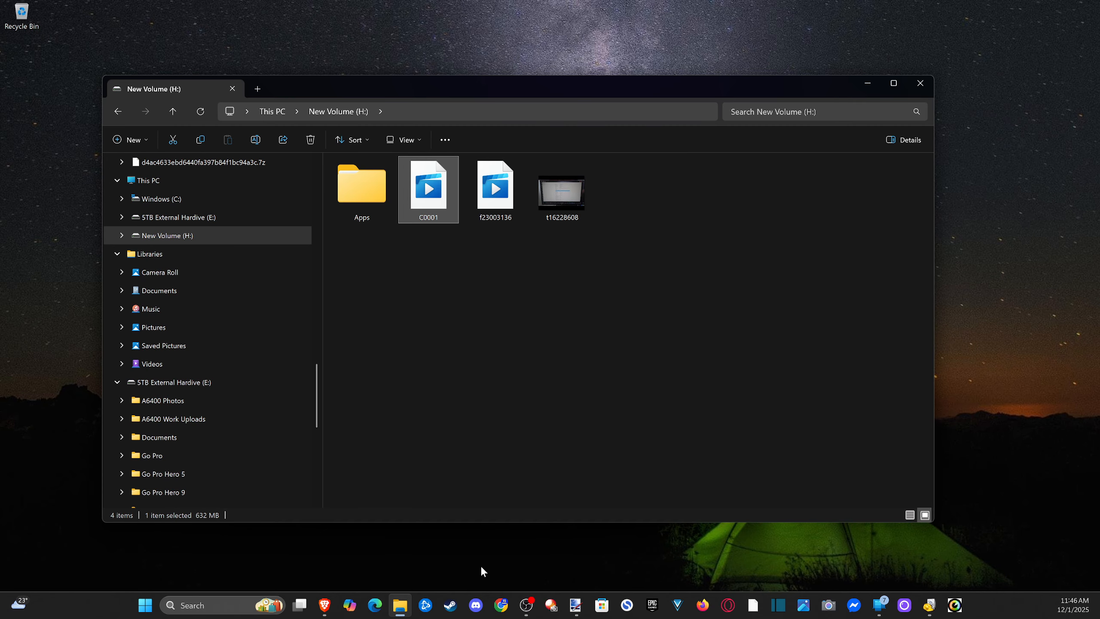
- Switch back to Recuva and unmark the C0001.MP4 file dated 4/12 in the scan results
left_click(929, 605)
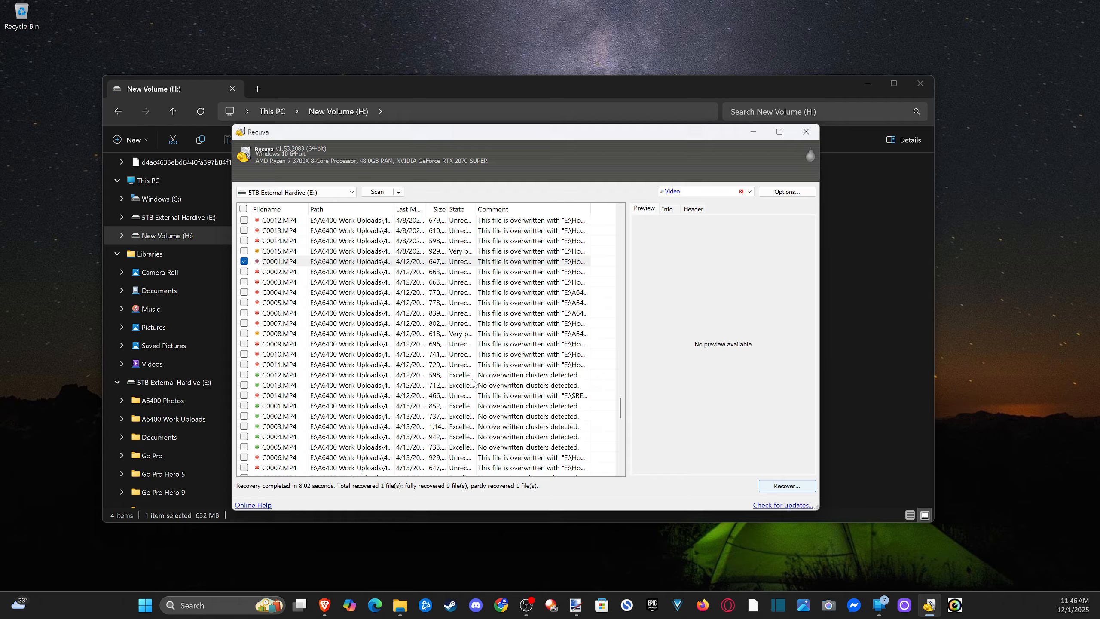
left_click(260, 263)
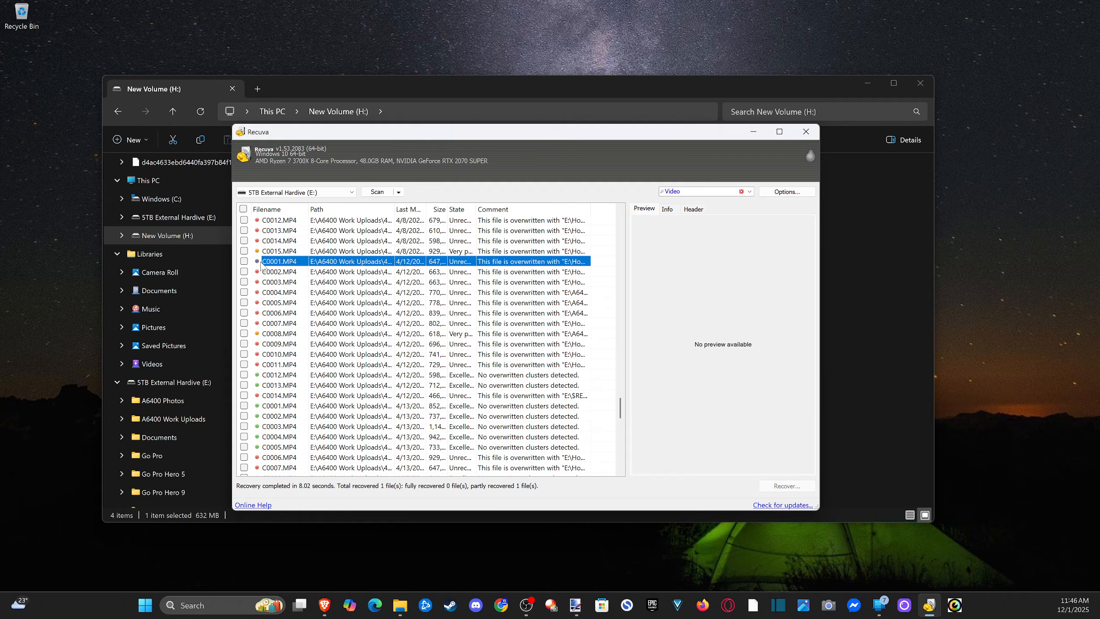